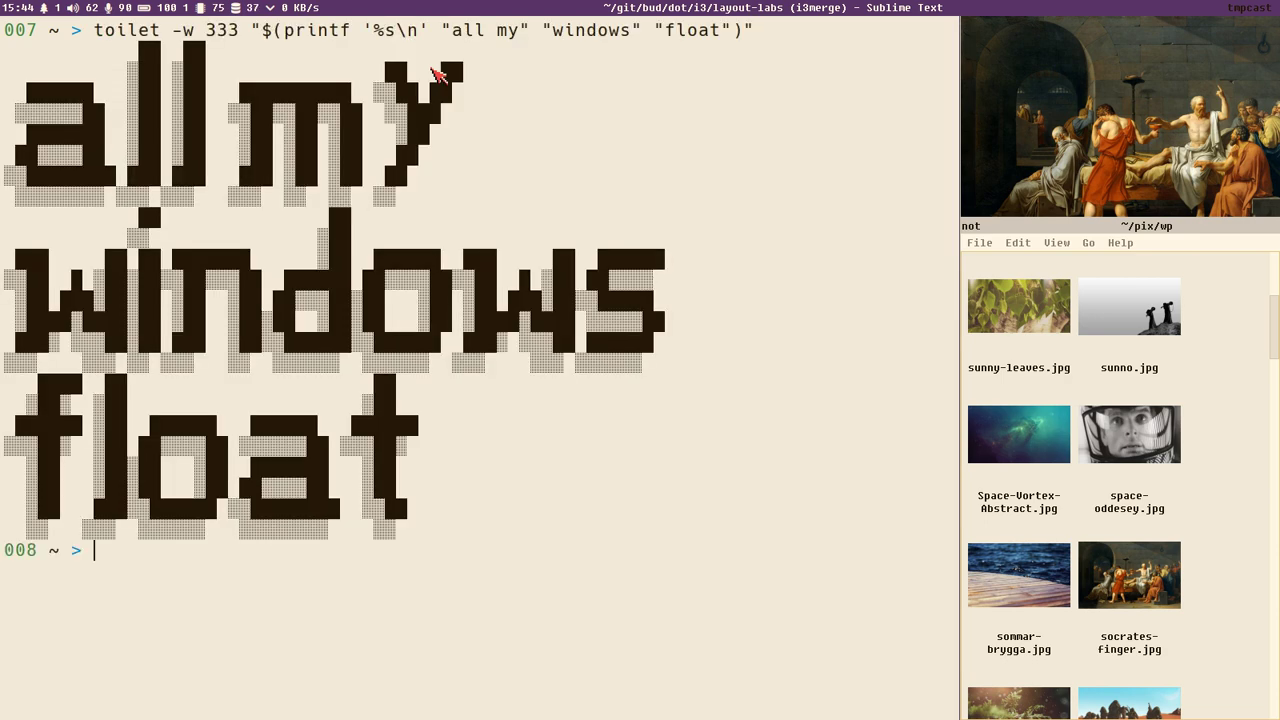
# Rerun the 'all my windows float' toilet banner and tile Vivaldi below the terminal
pyautogui.press('Up')
pyautogui.press('Return')
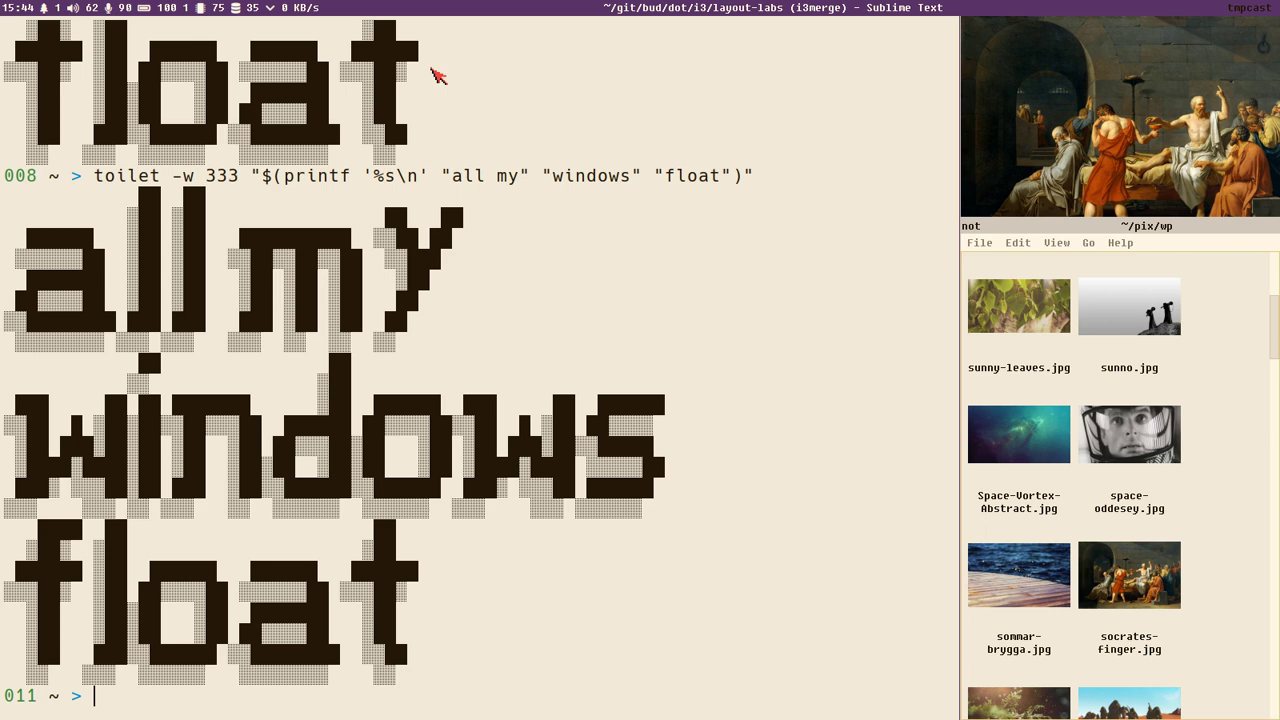
pyautogui.press('super+v')
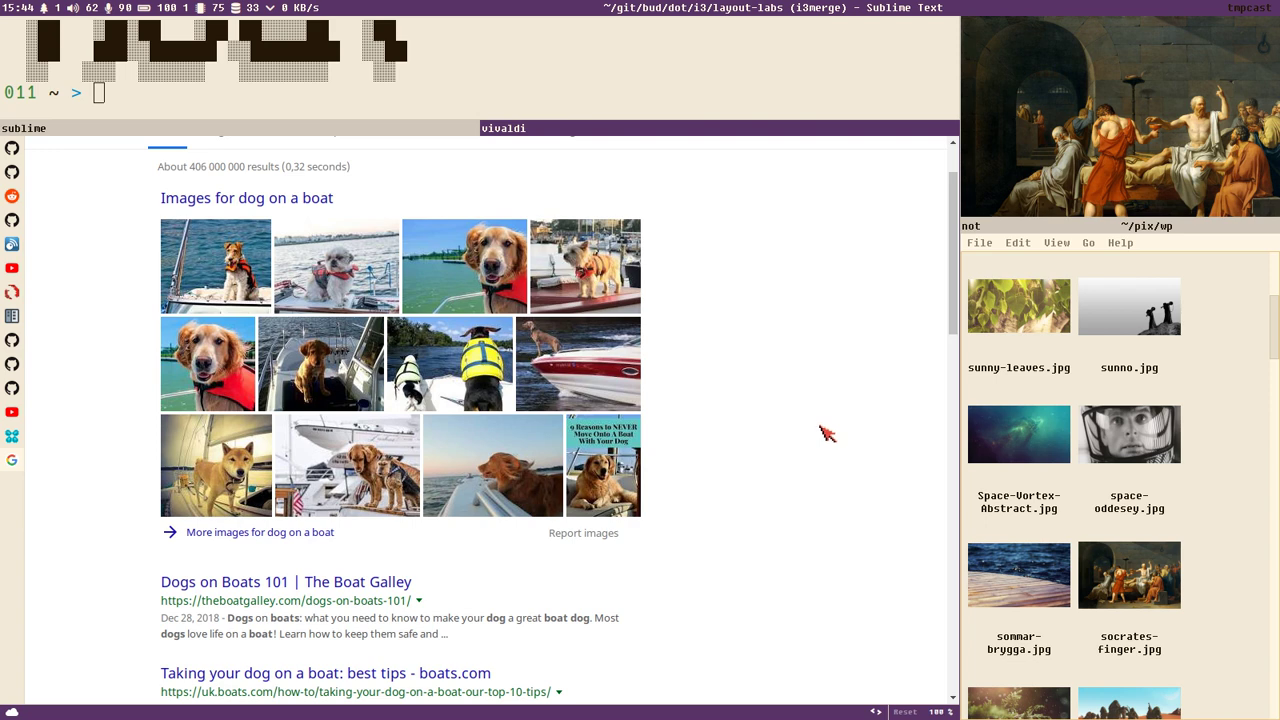
# Scroll the 'dog on a boat' results to the top, then switch to the sublime tab with the layout-labs config
pyautogui.moveTo(957, 286); pyautogui.dragTo(956, 259)
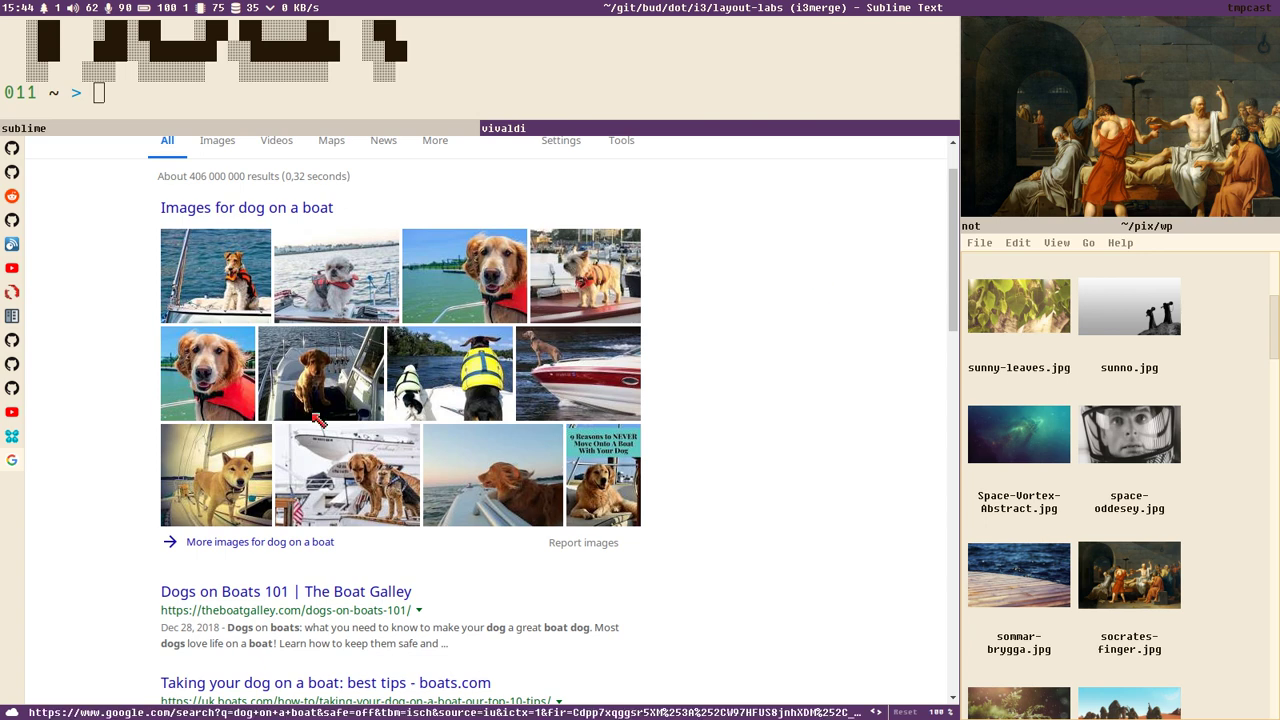
pyautogui.click(380, 128)
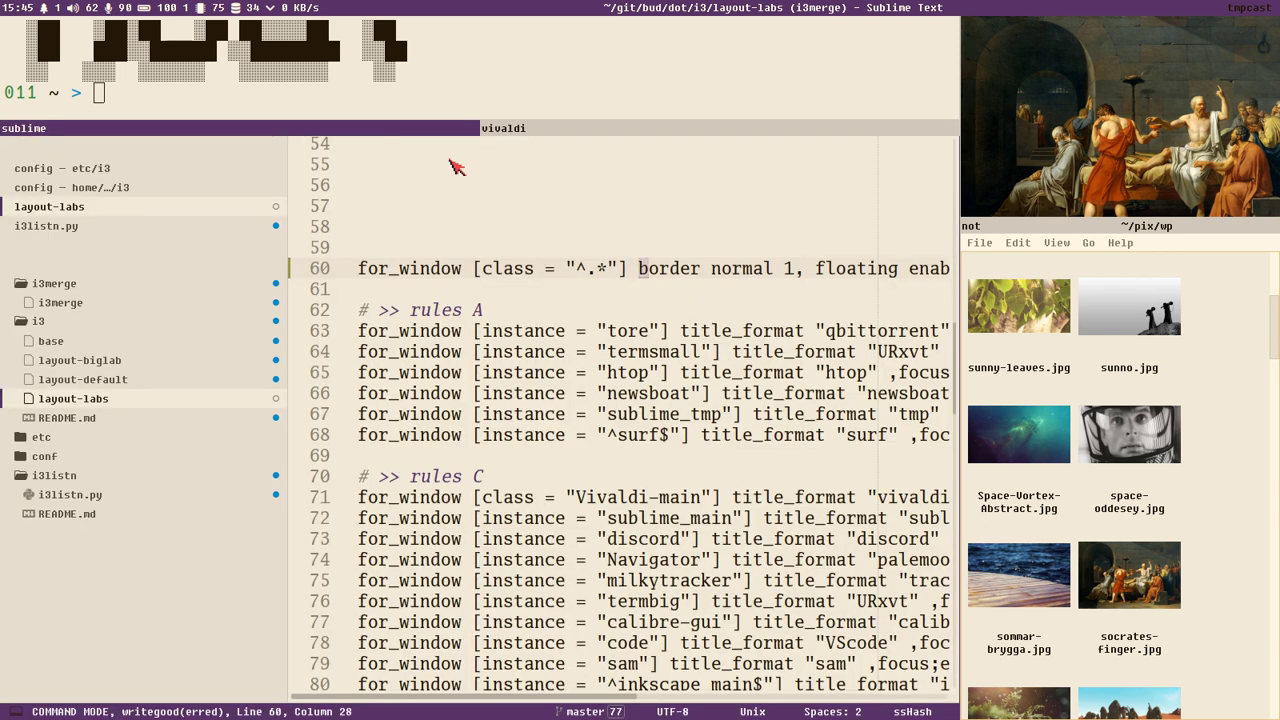
# Highlight for_window [class = "^.*"] on line 60, glancing briefly at the browser tab
pyautogui.moveTo(357, 272); pyautogui.dragTo(632, 280)
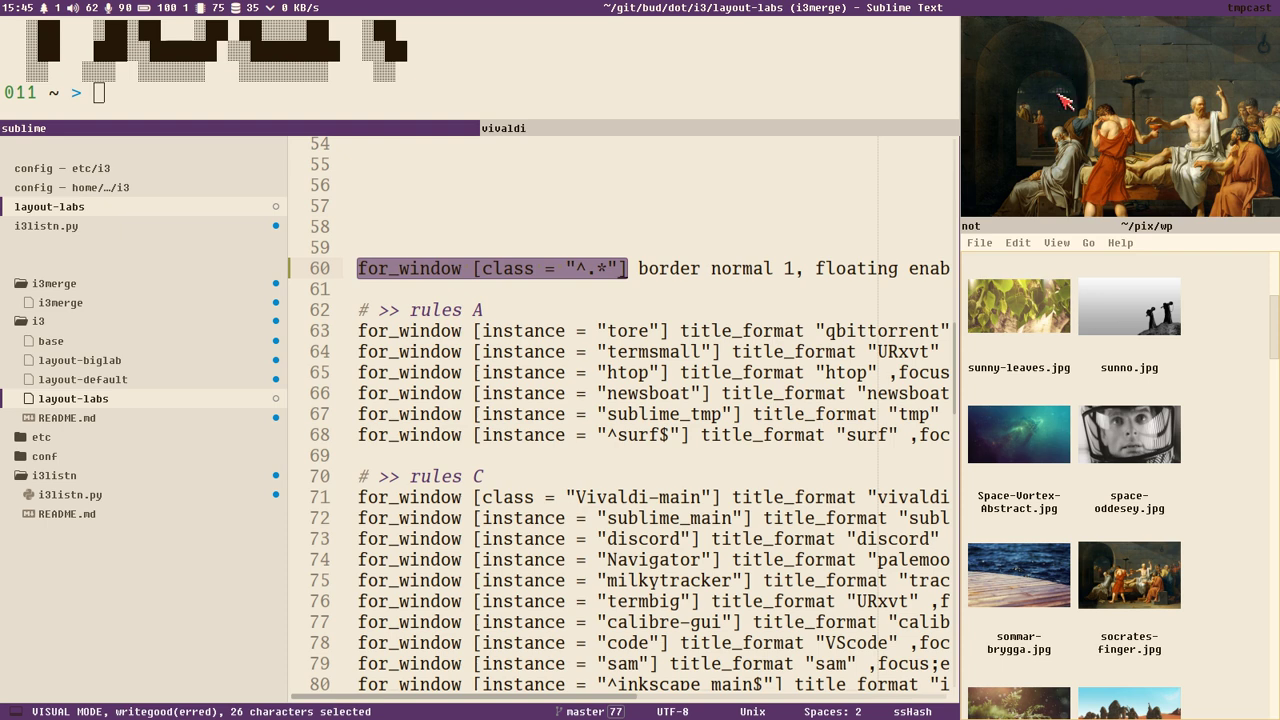
pyautogui.click(564, 133)
pyautogui.click(428, 133)
# Highlight the [class = "^.*"] criteria and 'border normal 1, floating enable' on line 60, then clear it
pyautogui.moveTo(640, 276); pyautogui.dragTo(950, 277)
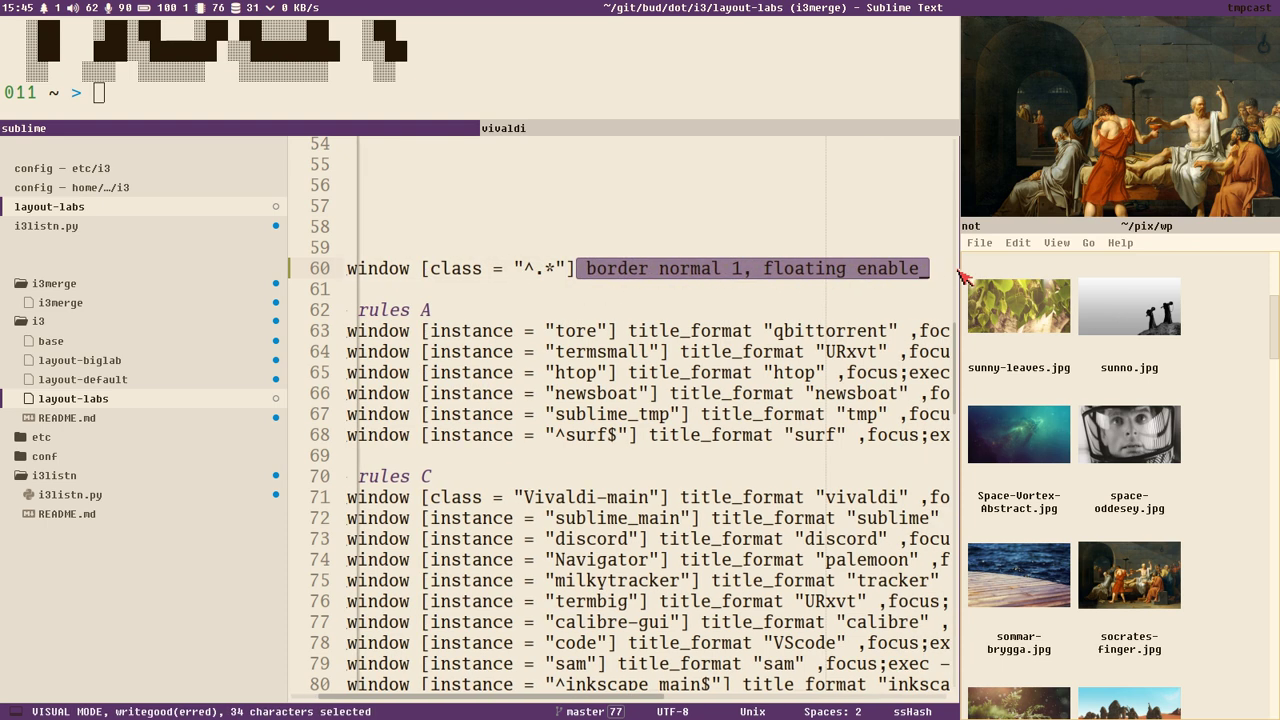
pyautogui.moveTo(572, 277); pyautogui.dragTo(266, 281)
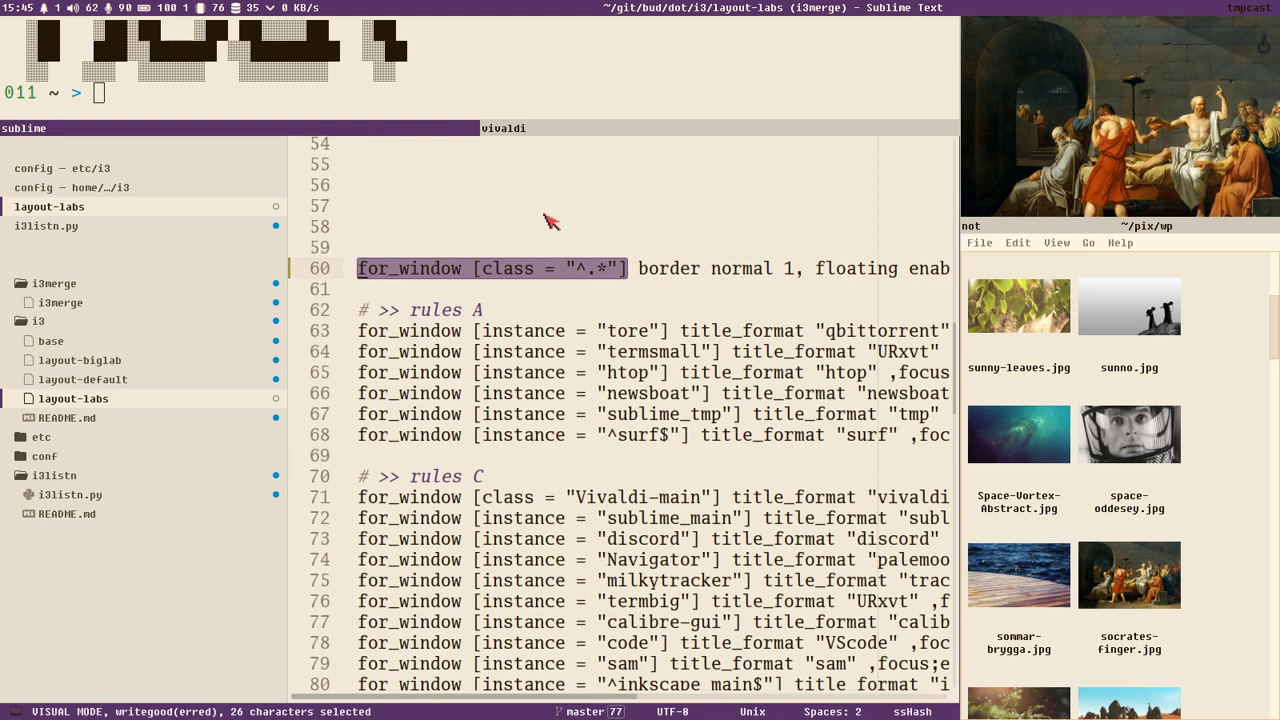
pyautogui.moveTo(475, 277); pyautogui.dragTo(632, 285)
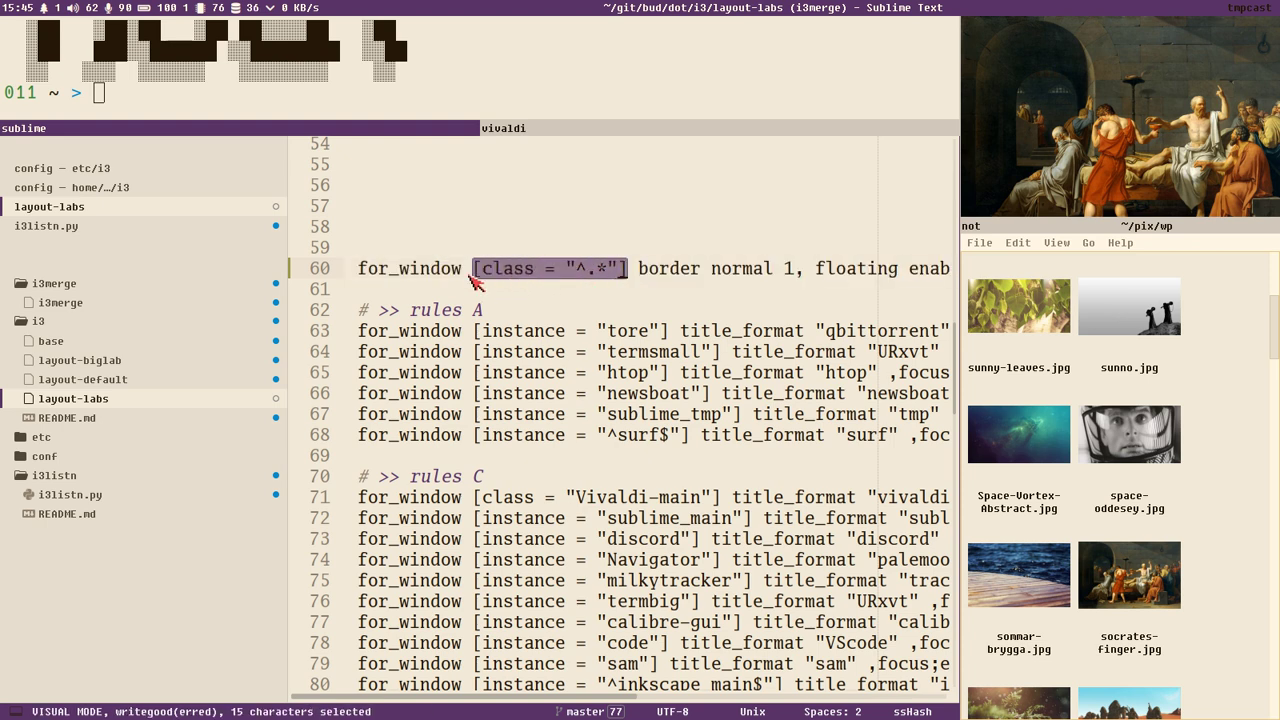
pyautogui.moveTo(360, 279); pyautogui.dragTo(950, 280)
pyautogui.click(937, 276)
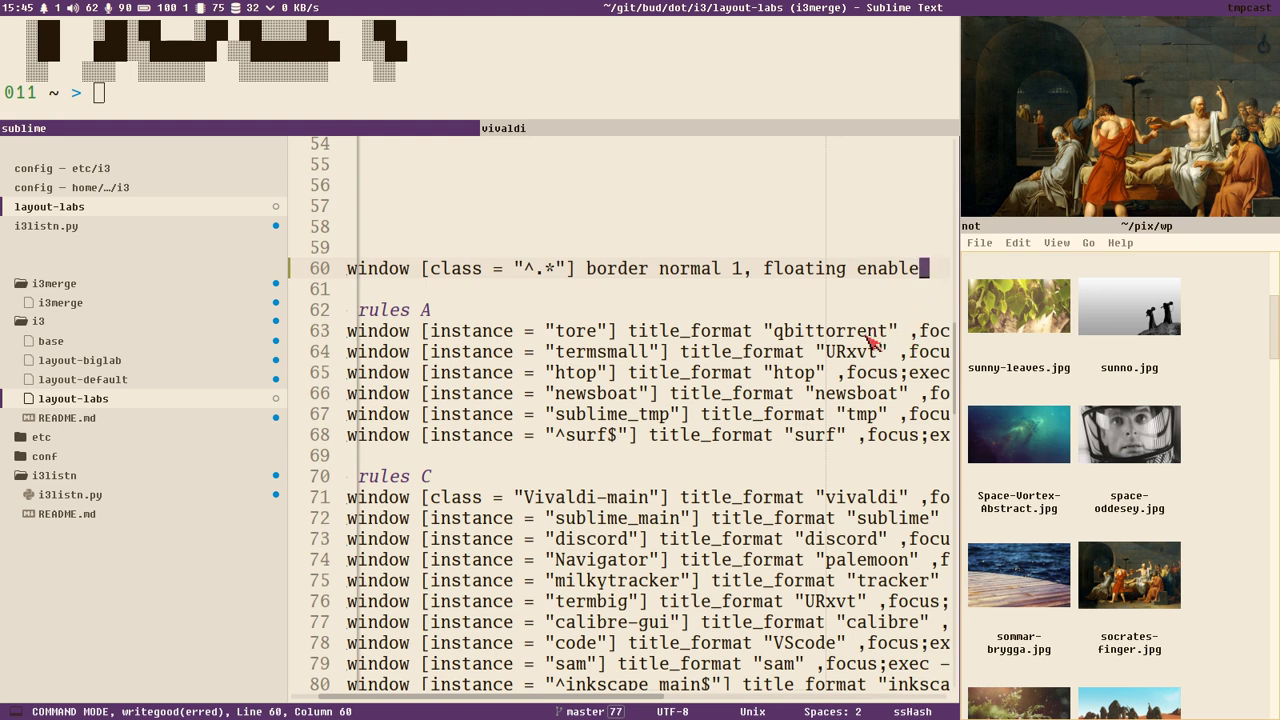
# Highlight the for_window keyword on lines 60 and 63, then return to Vivaldi
pyautogui.moveTo(431, 268); pyautogui.dragTo(265, 277)
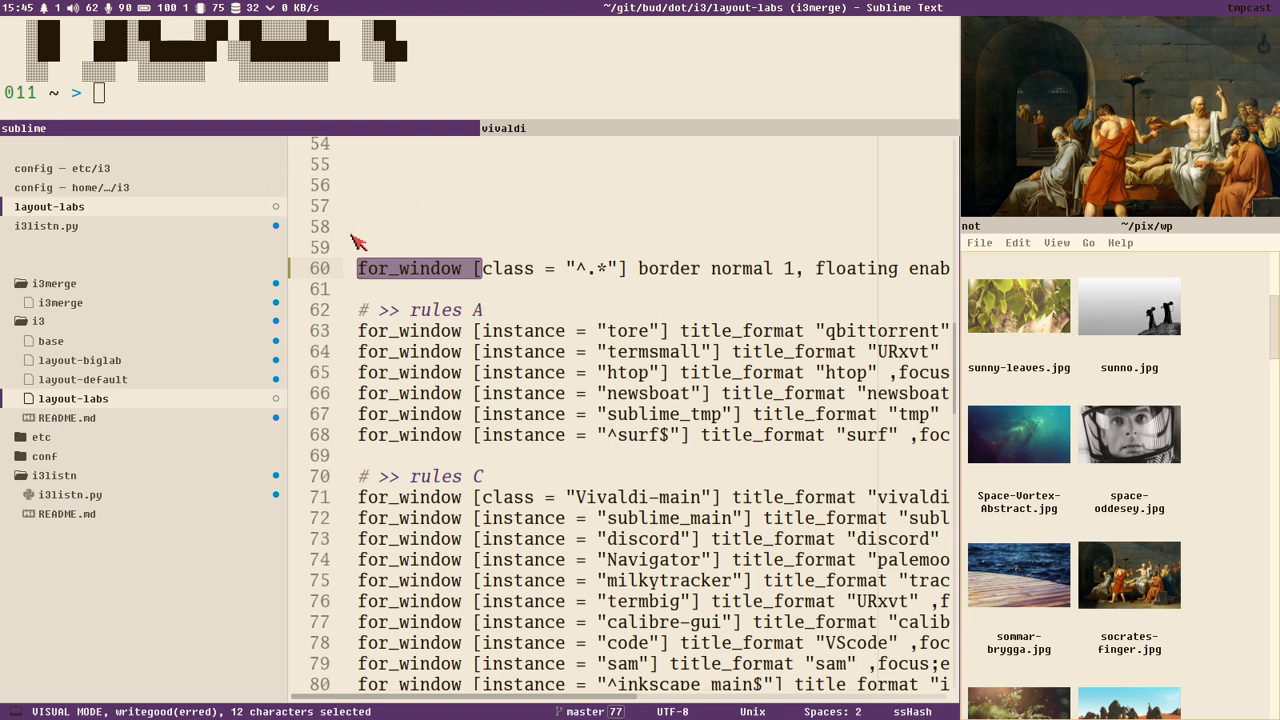
pyautogui.moveTo(360, 270); pyautogui.dragTo(463, 278)
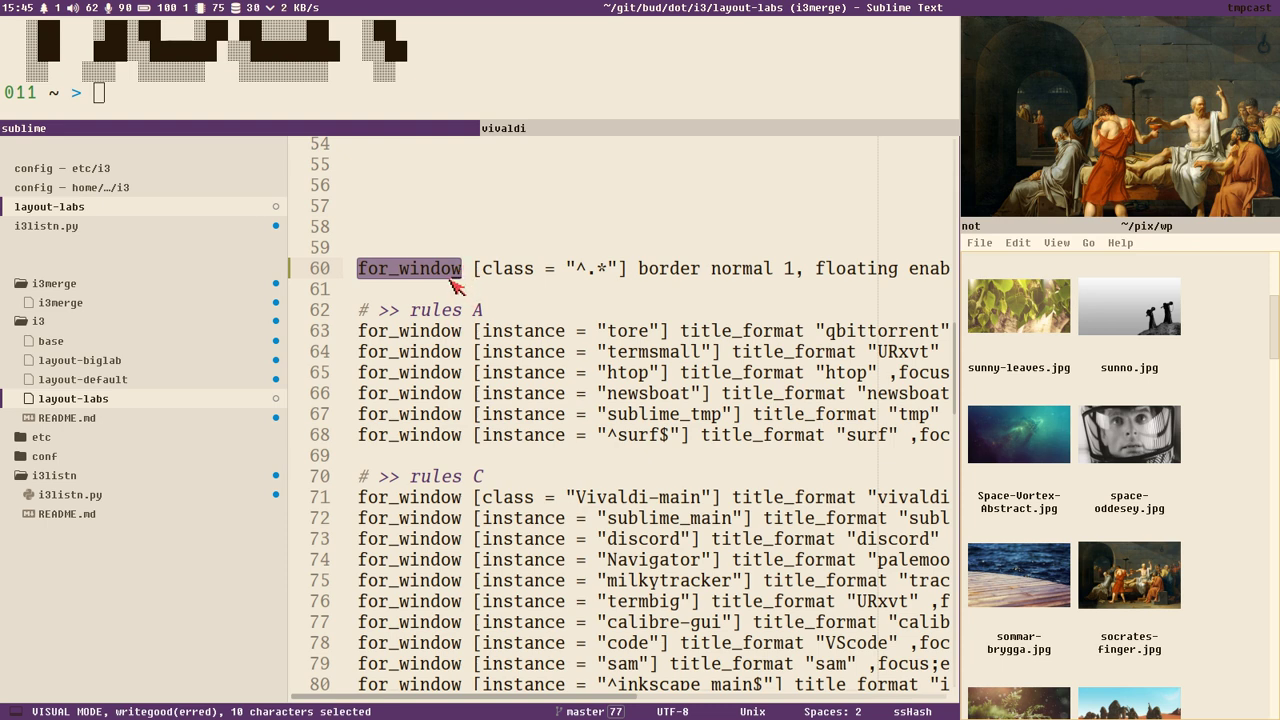
pyautogui.moveTo(358, 268); pyautogui.dragTo(465, 277)
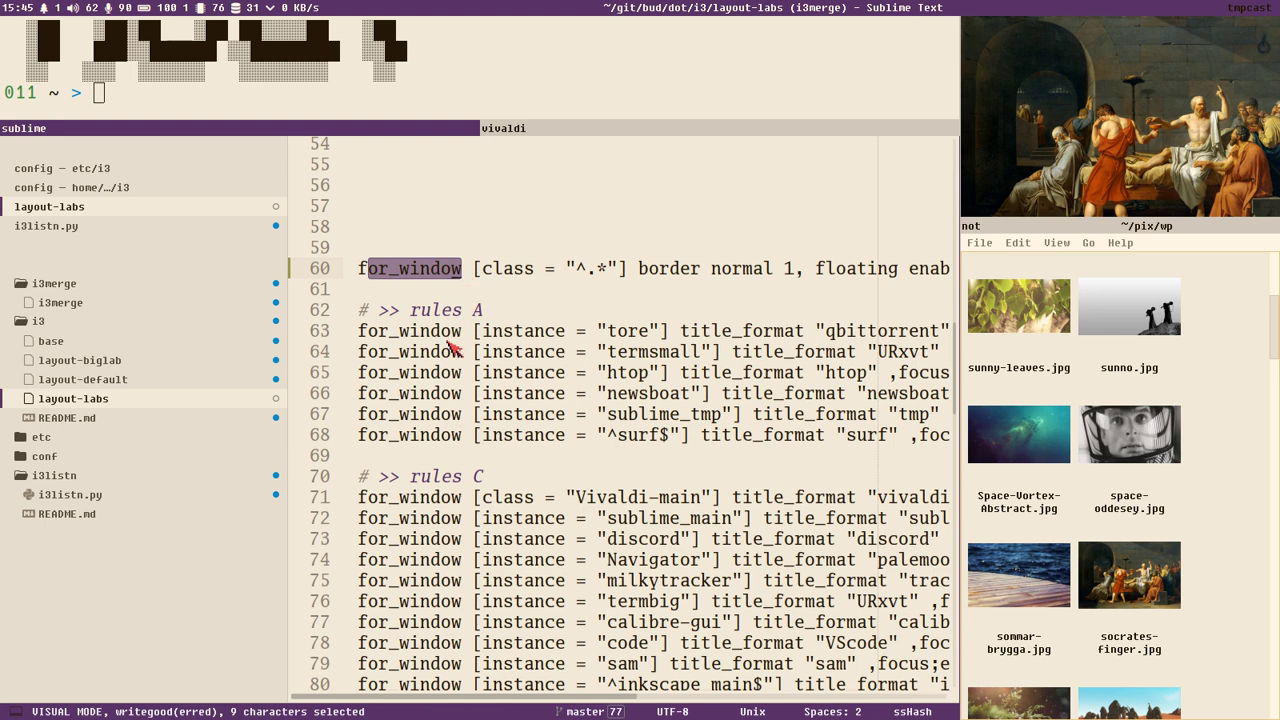
pyautogui.moveTo(358, 333); pyautogui.dragTo(465, 340)
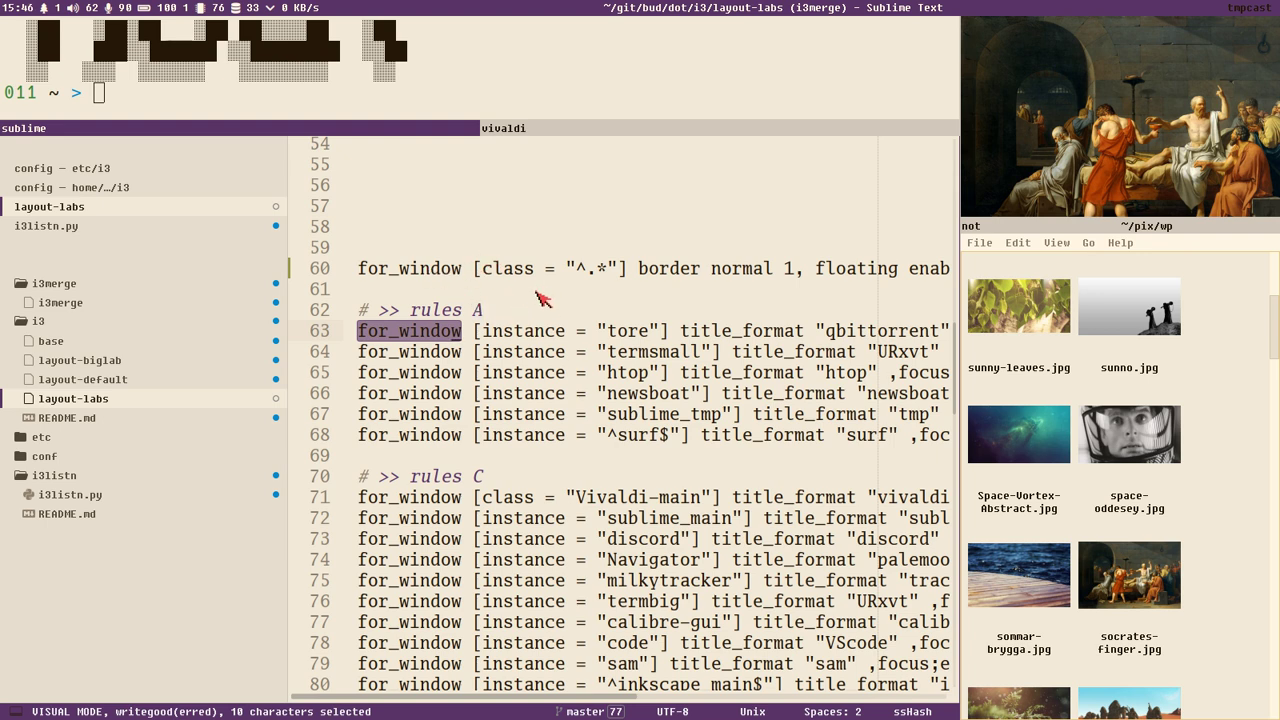
pyautogui.click(545, 131)
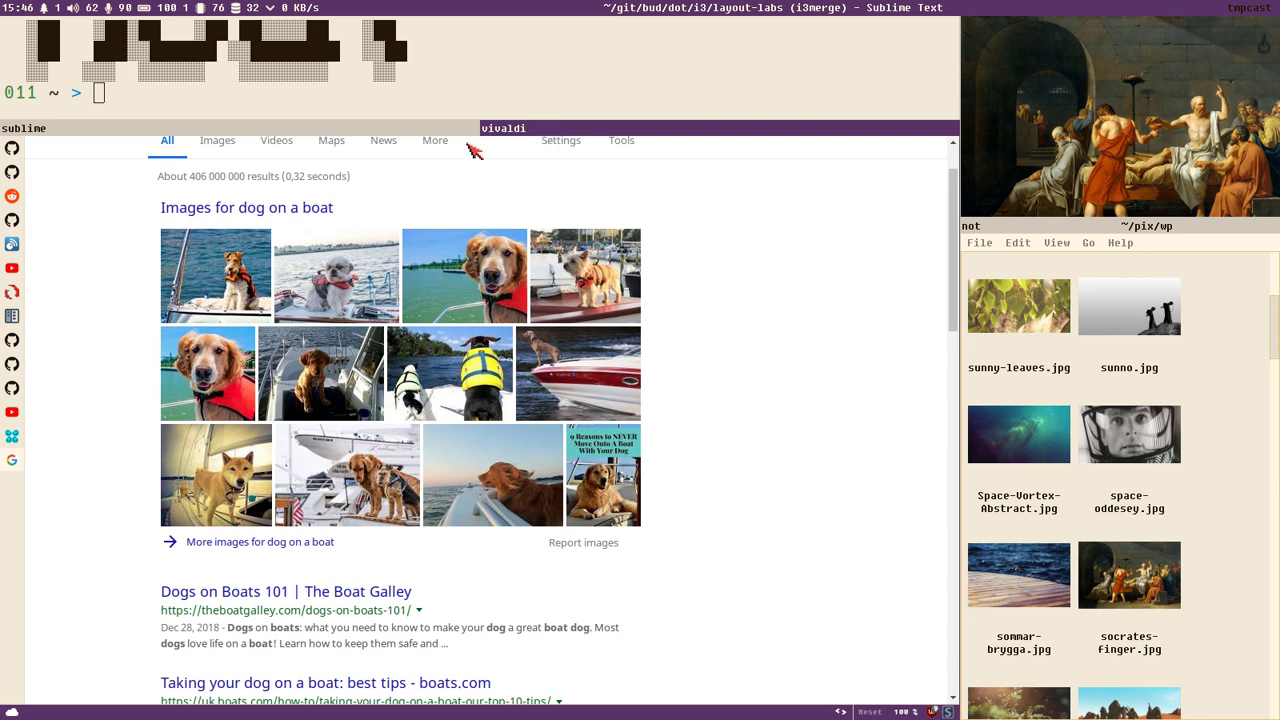
# Open GitHub issue #3628 from Vivaldi's sidebar, scroll through its comments, then return to the config
pyautogui.click(13, 147)
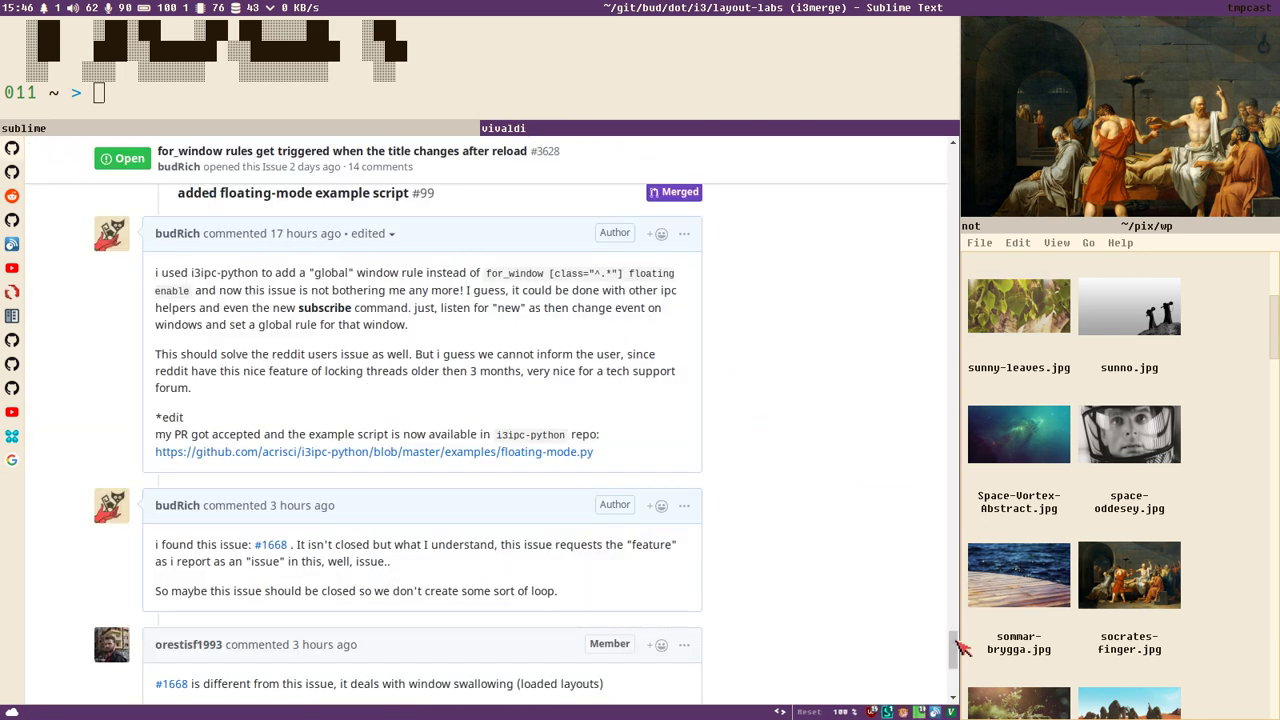
pyautogui.moveTo(958, 650); pyautogui.dragTo(958, 140)
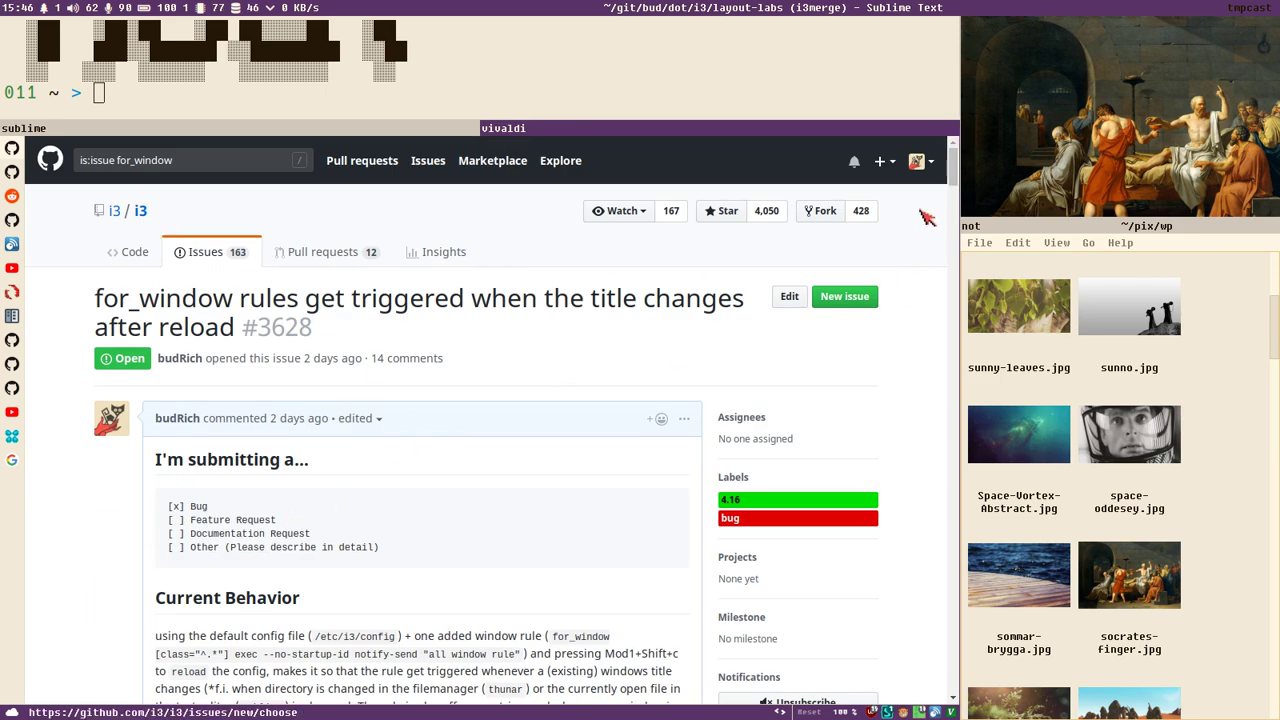
pyautogui.moveTo(953, 175); pyautogui.dragTo(905, 650)
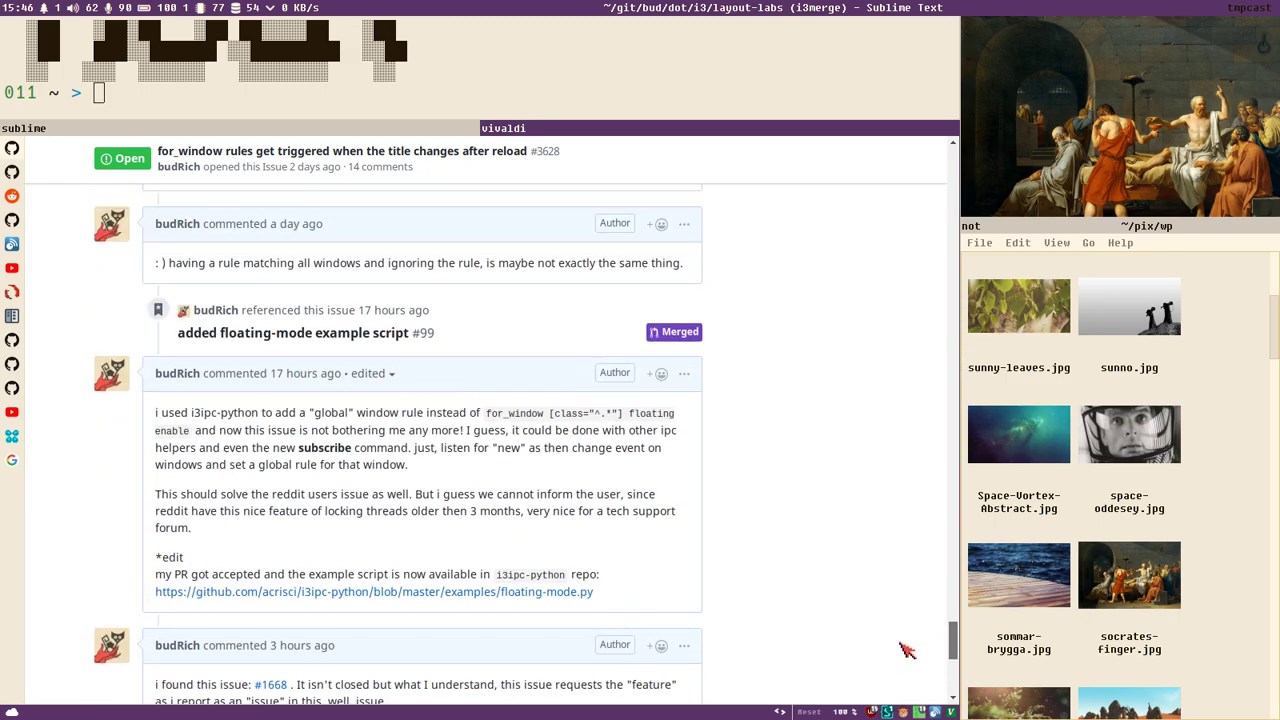
pyautogui.click(248, 132)
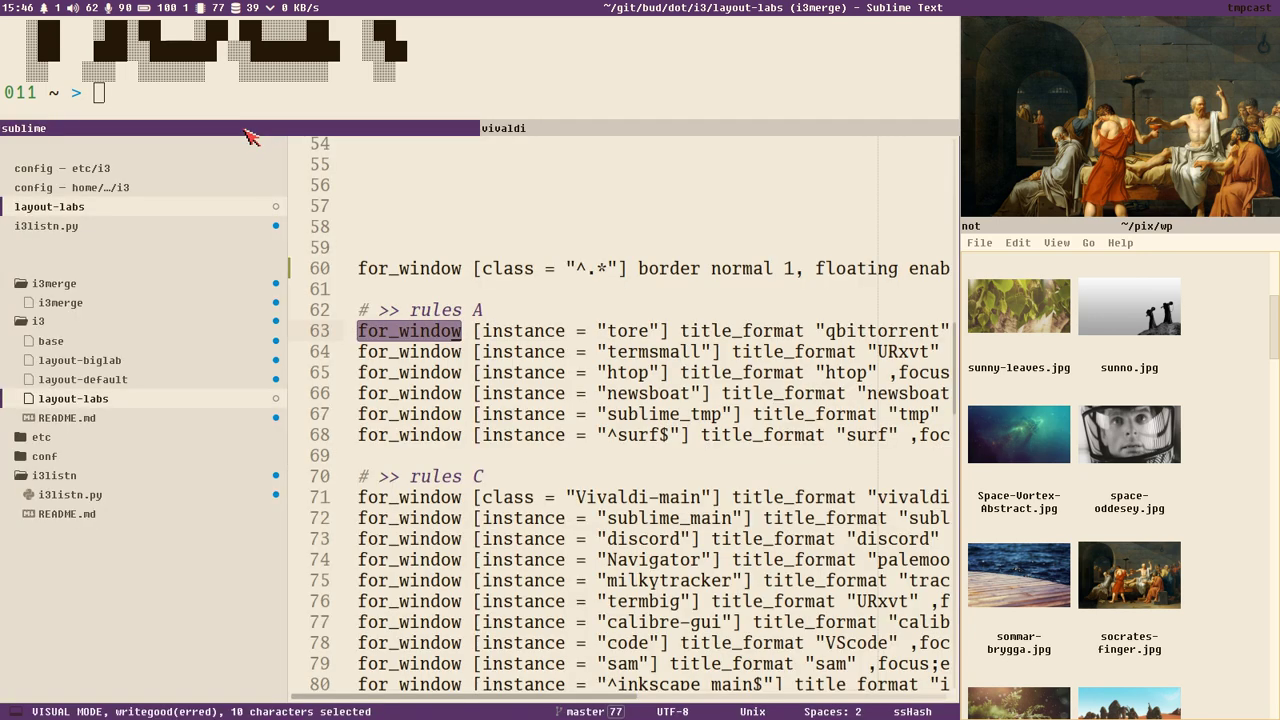
pyautogui.click(697, 274)
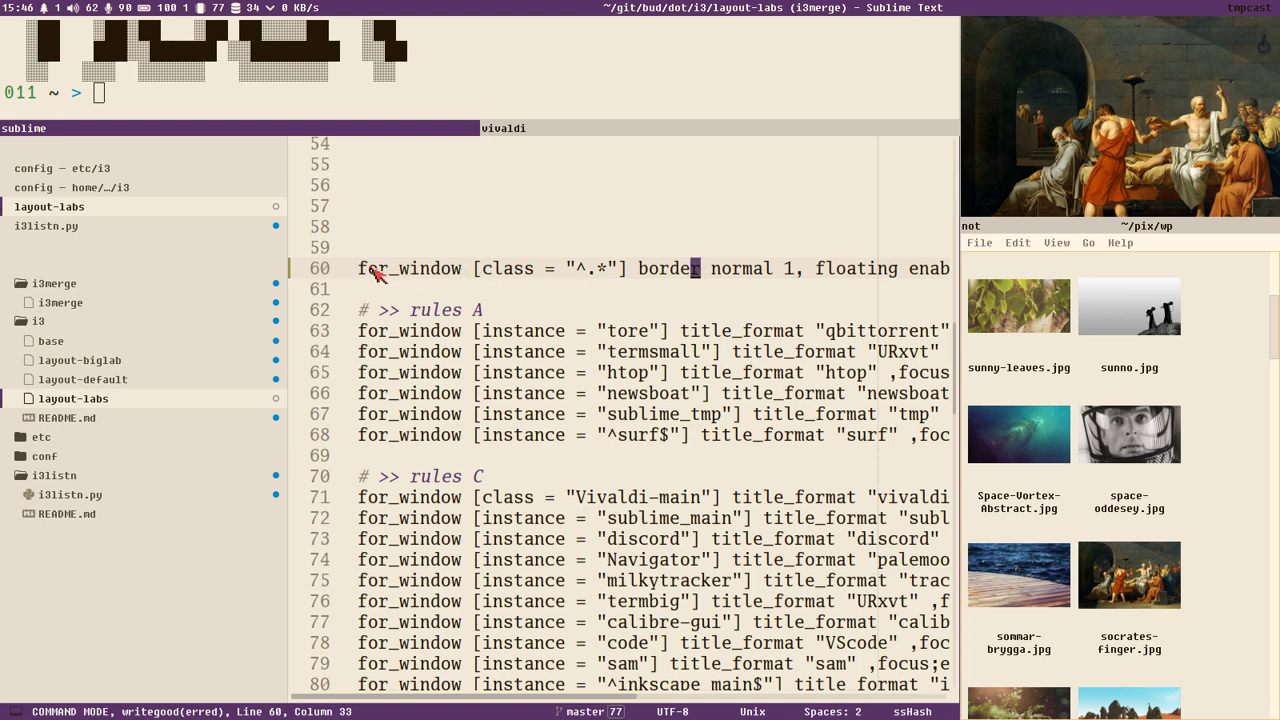
pyautogui.moveTo(360, 272); pyautogui.dragTo(466, 279)
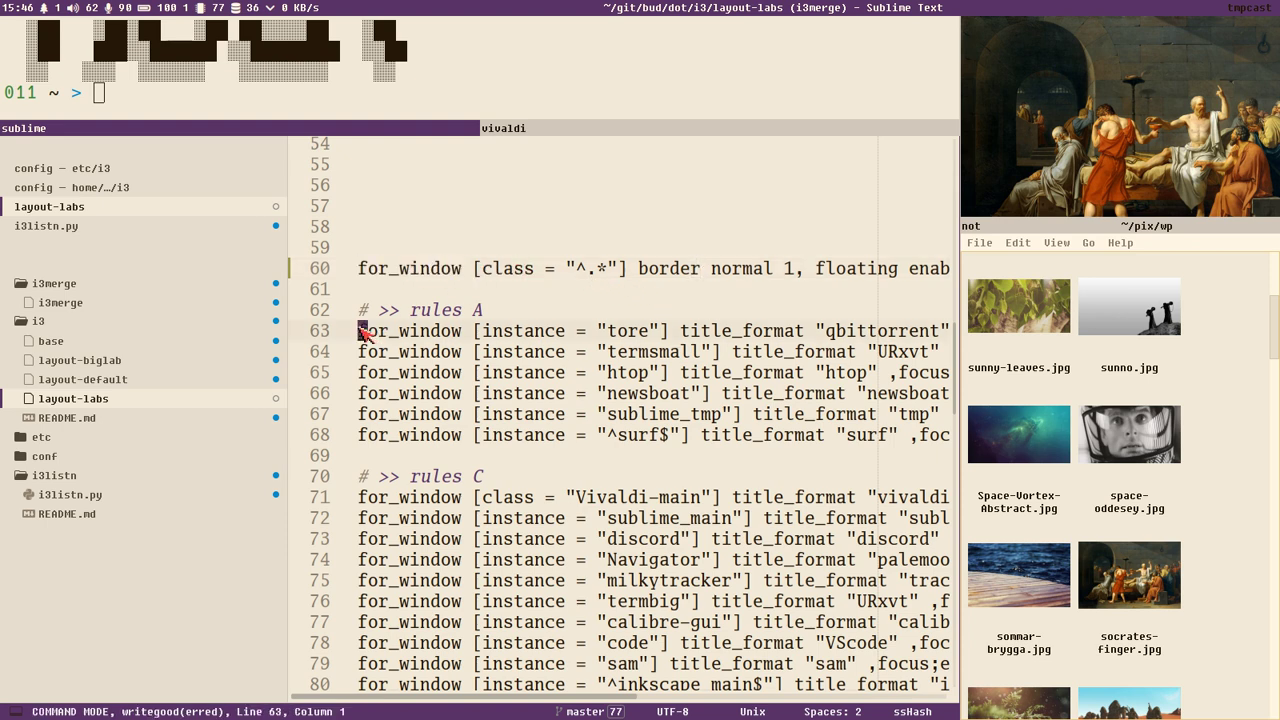
pyautogui.moveTo(362, 334); pyautogui.dragTo(465, 336)
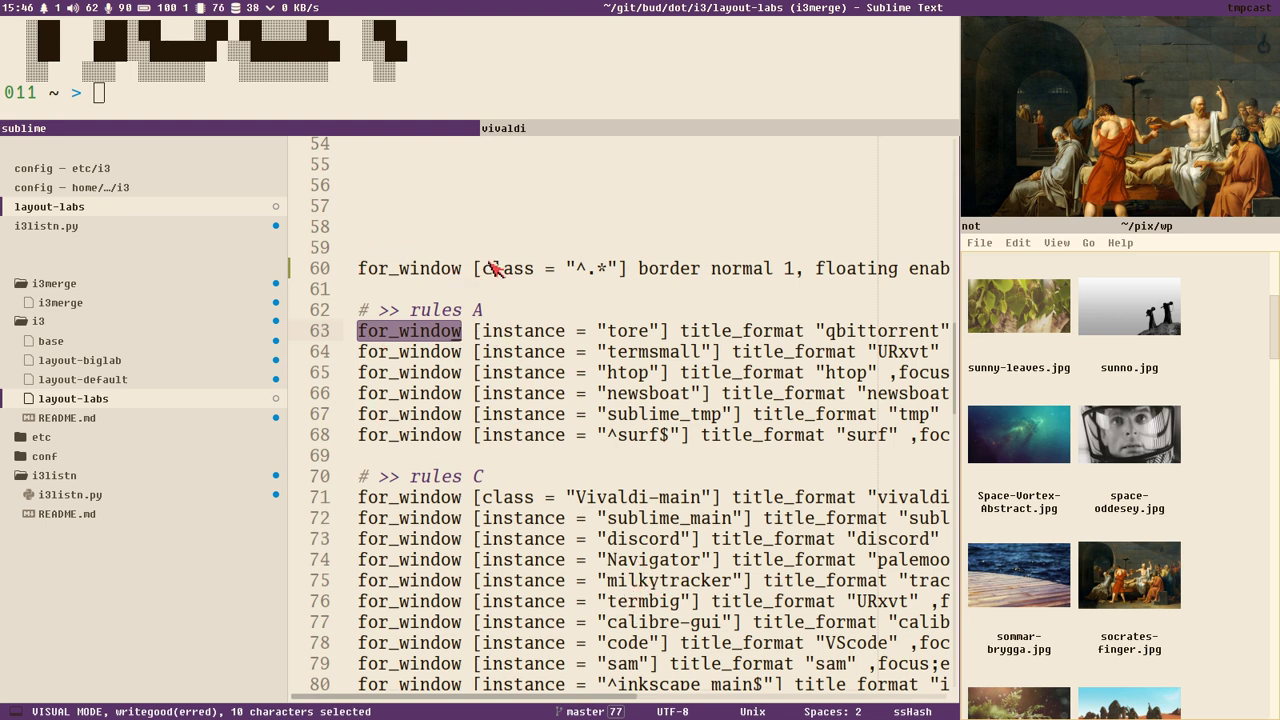
pyautogui.moveTo(474, 270); pyautogui.dragTo(632, 275)
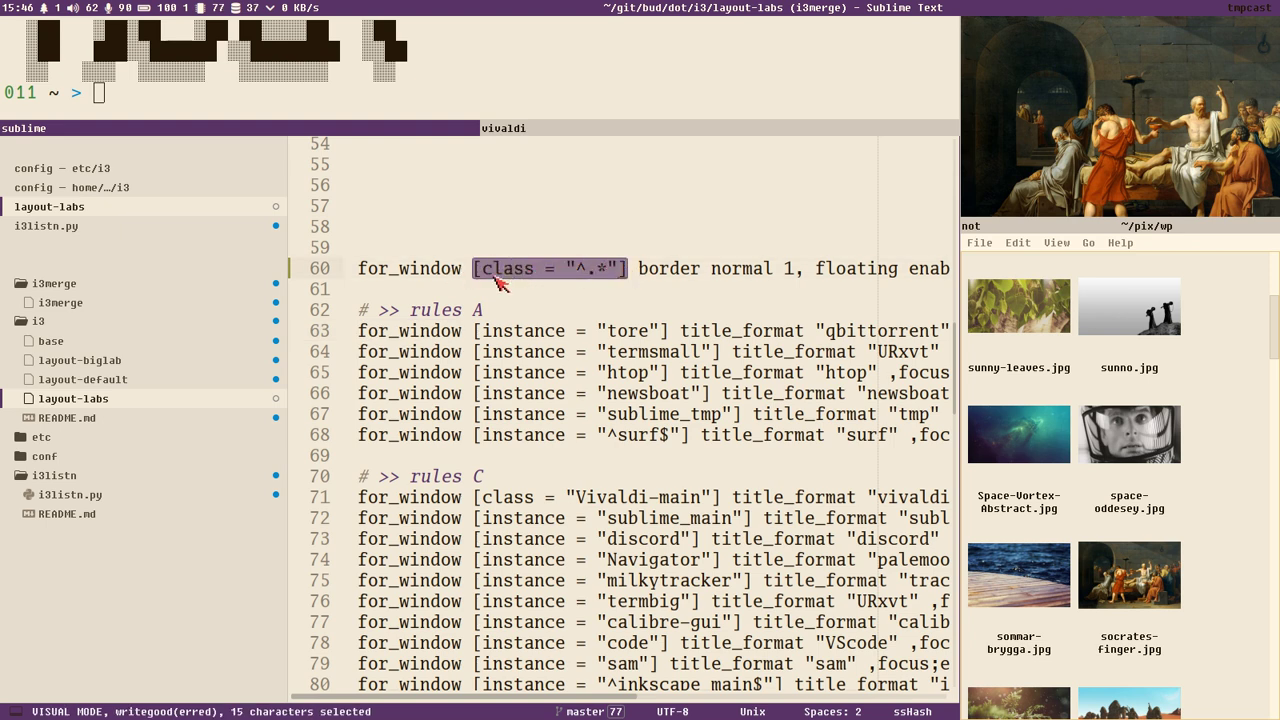
pyautogui.moveTo(477, 272); pyautogui.dragTo(640, 276)
pyautogui.moveTo(364, 277); pyautogui.dragTo(1025, 289)
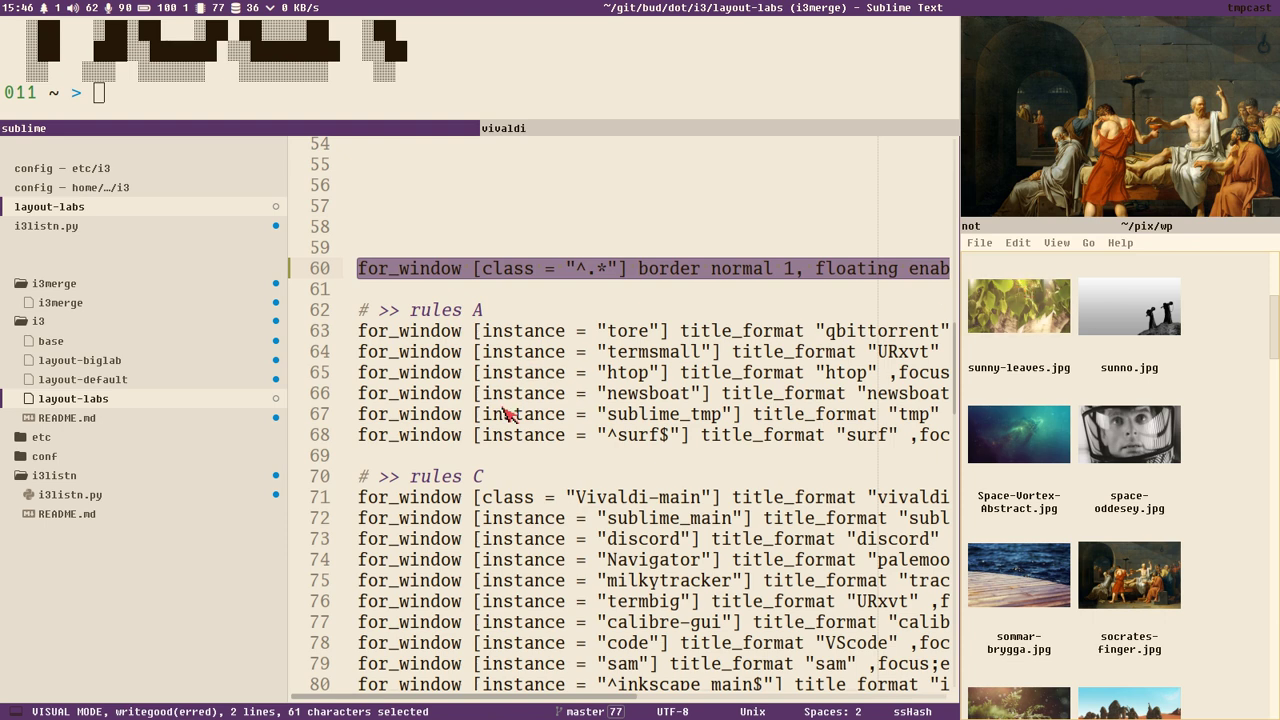
pyautogui.moveTo(475, 372); pyautogui.dragTo(857, 374)
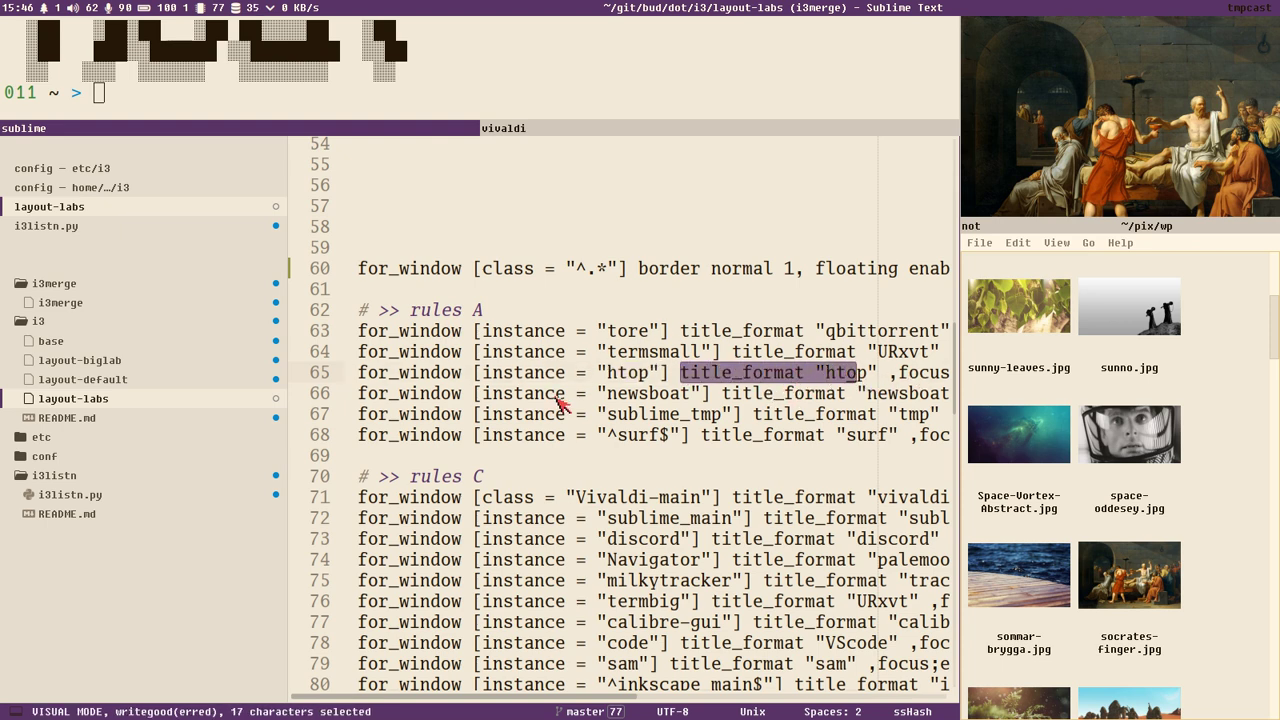
pyautogui.moveTo(474, 374); pyautogui.dragTo(660, 375)
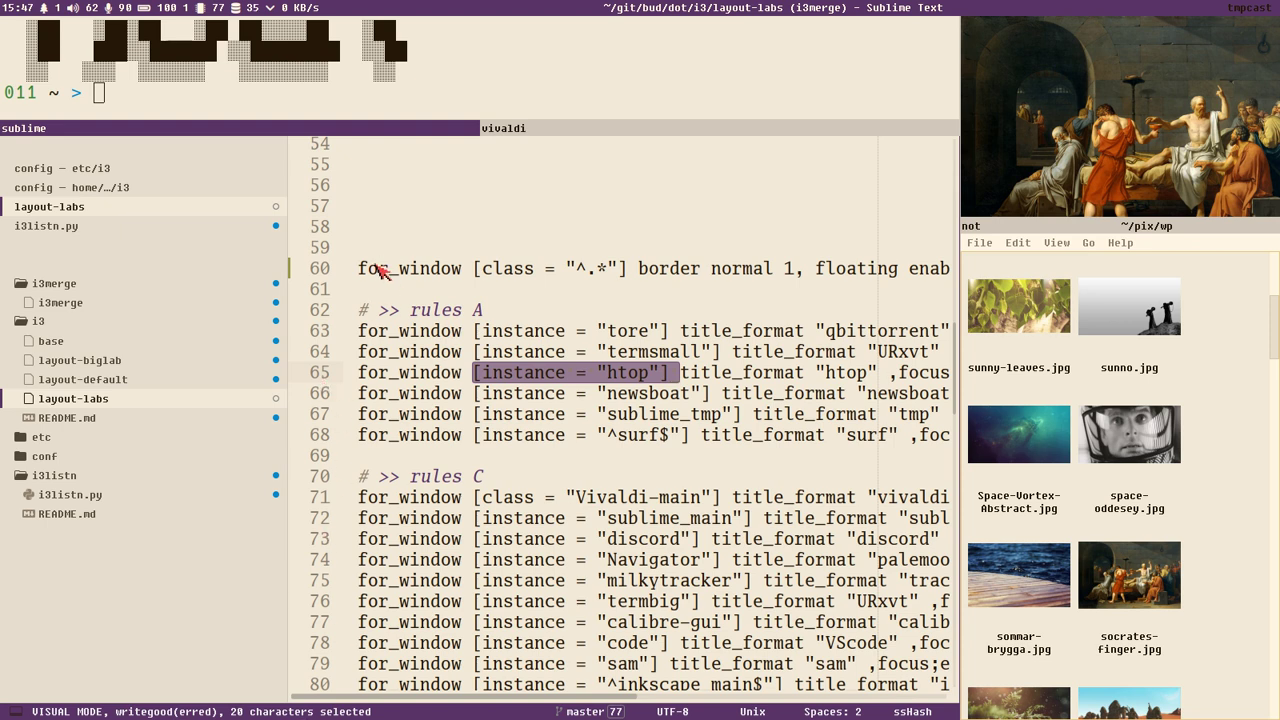
pyautogui.click(397, 414)
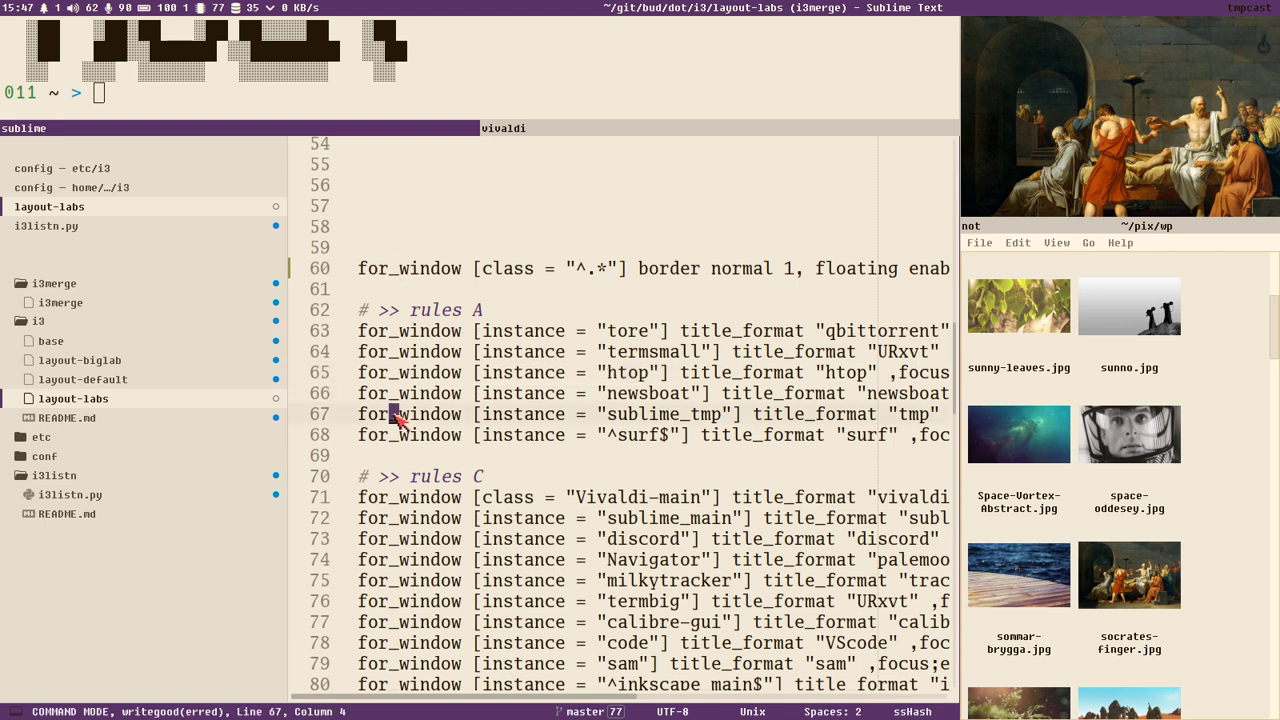
pyautogui.click(399, 290)
# Reload i3 with ctrl+s, glance at the GitHub issue, then open layout-default from the sidebar
pyautogui.hotkey('ctrl', 's')
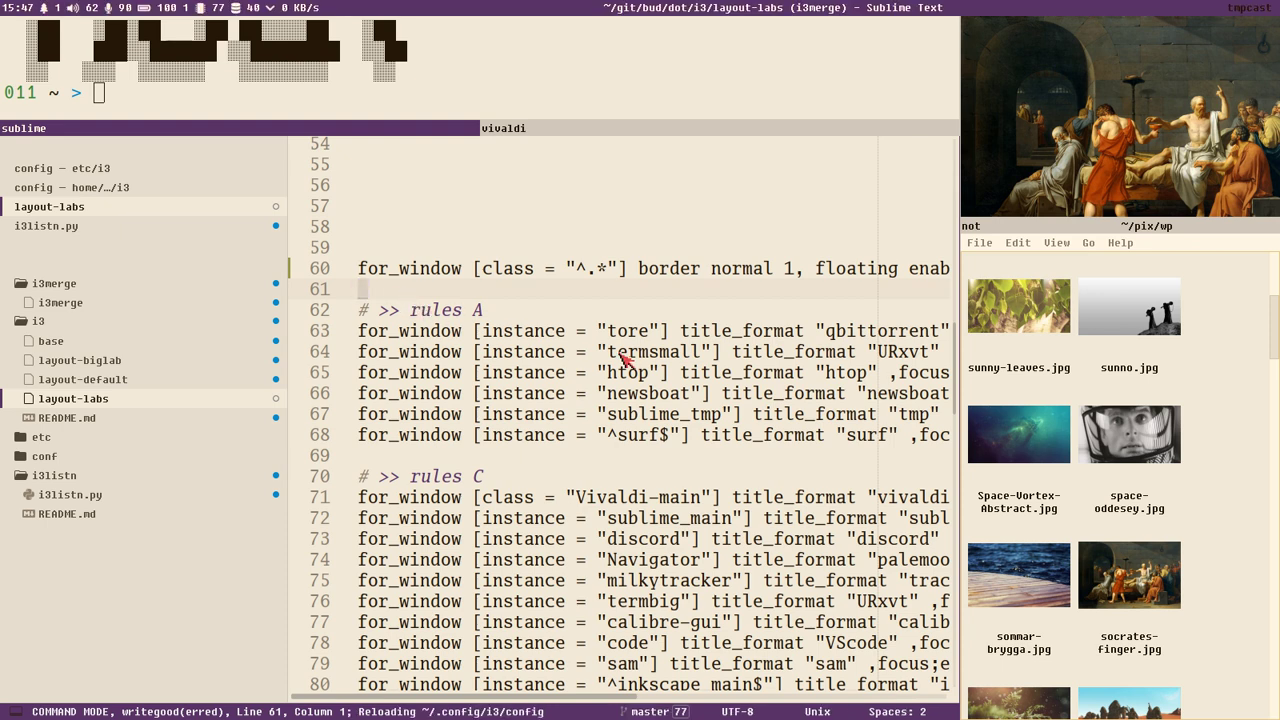
pyautogui.click(1005, 420)
pyautogui.click(660, 252)
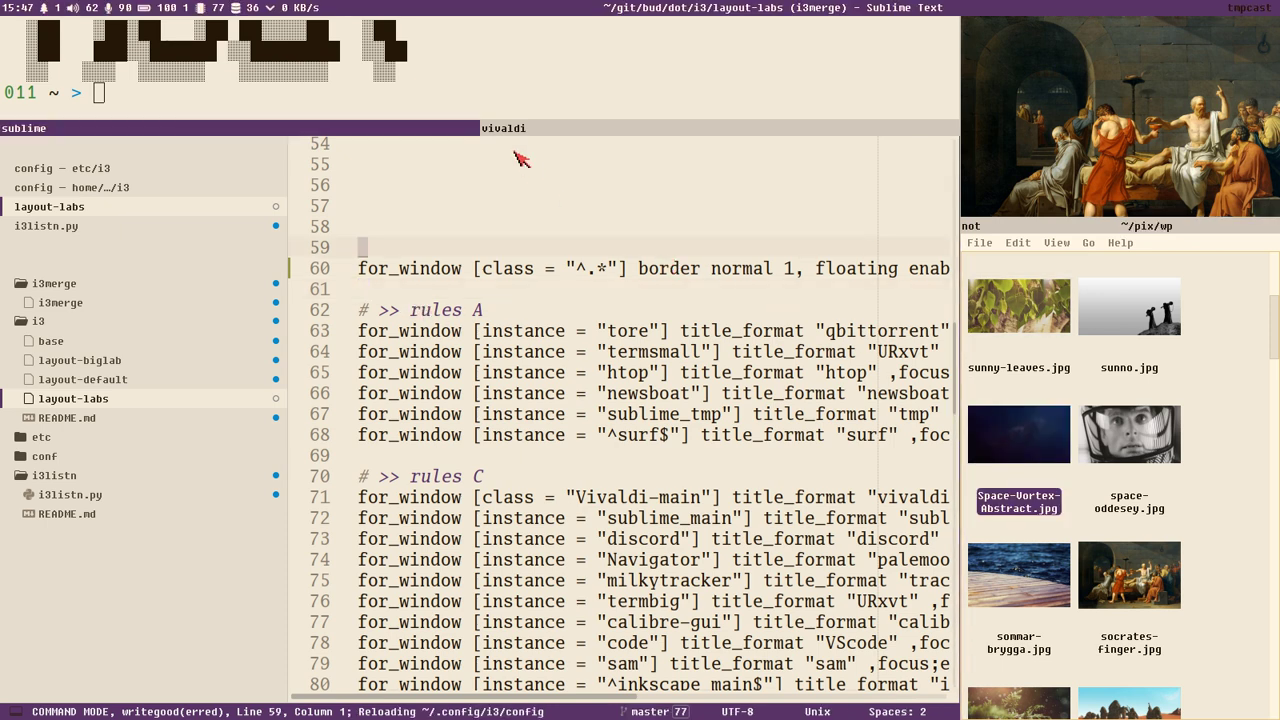
pyautogui.click(540, 130)
pyautogui.click(435, 130)
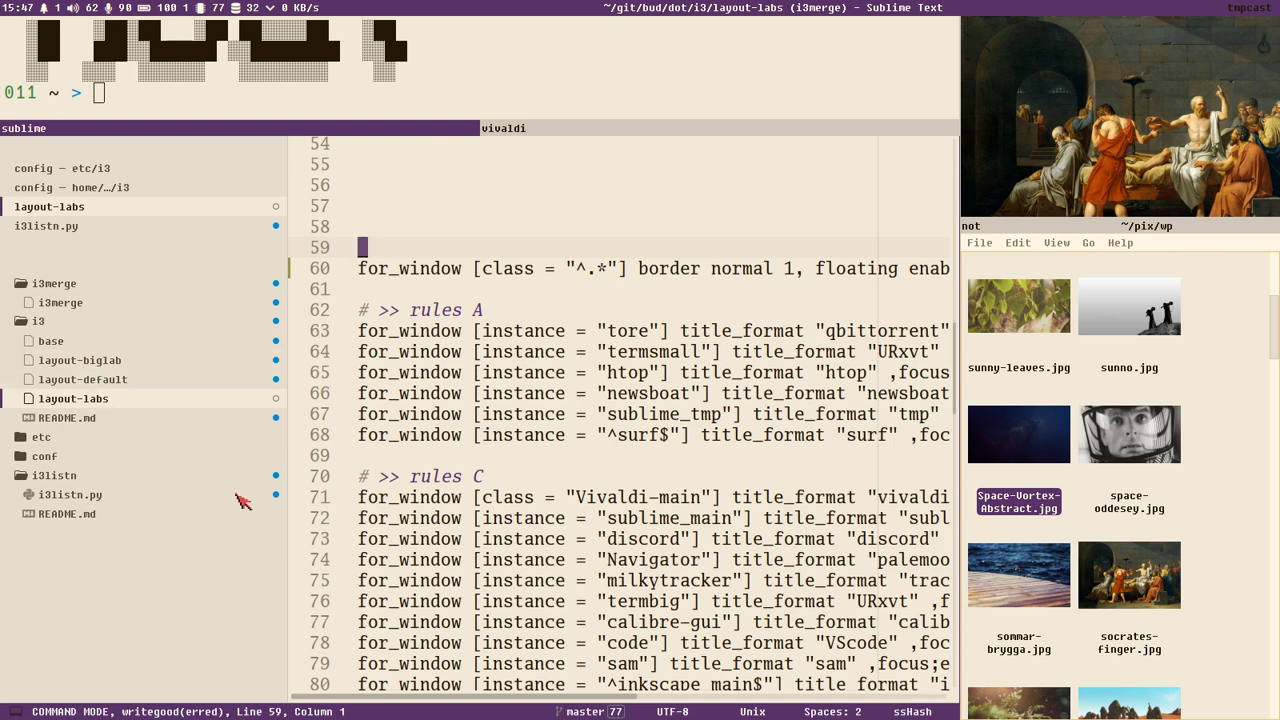
pyautogui.click(71, 382)
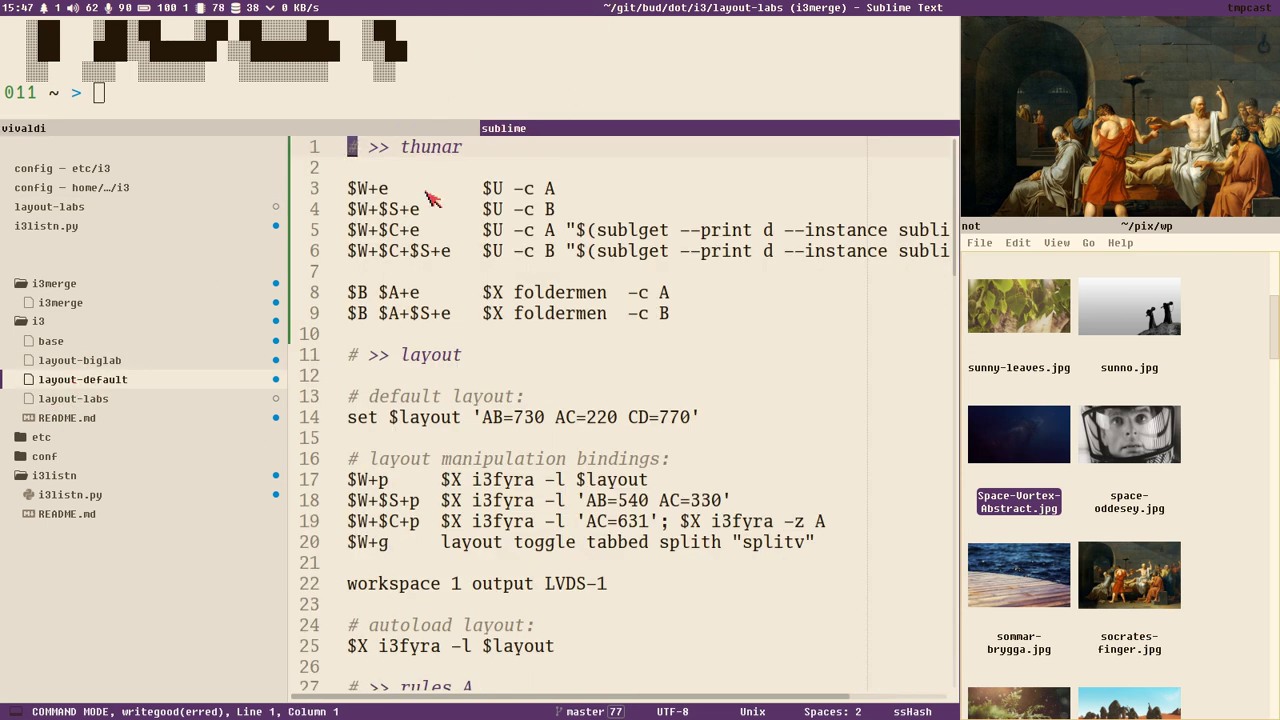
# In Thunar, go up to the home folder and back into ~/pix/wp, then bring up the GitHub issue
pyautogui.click(1012, 290)
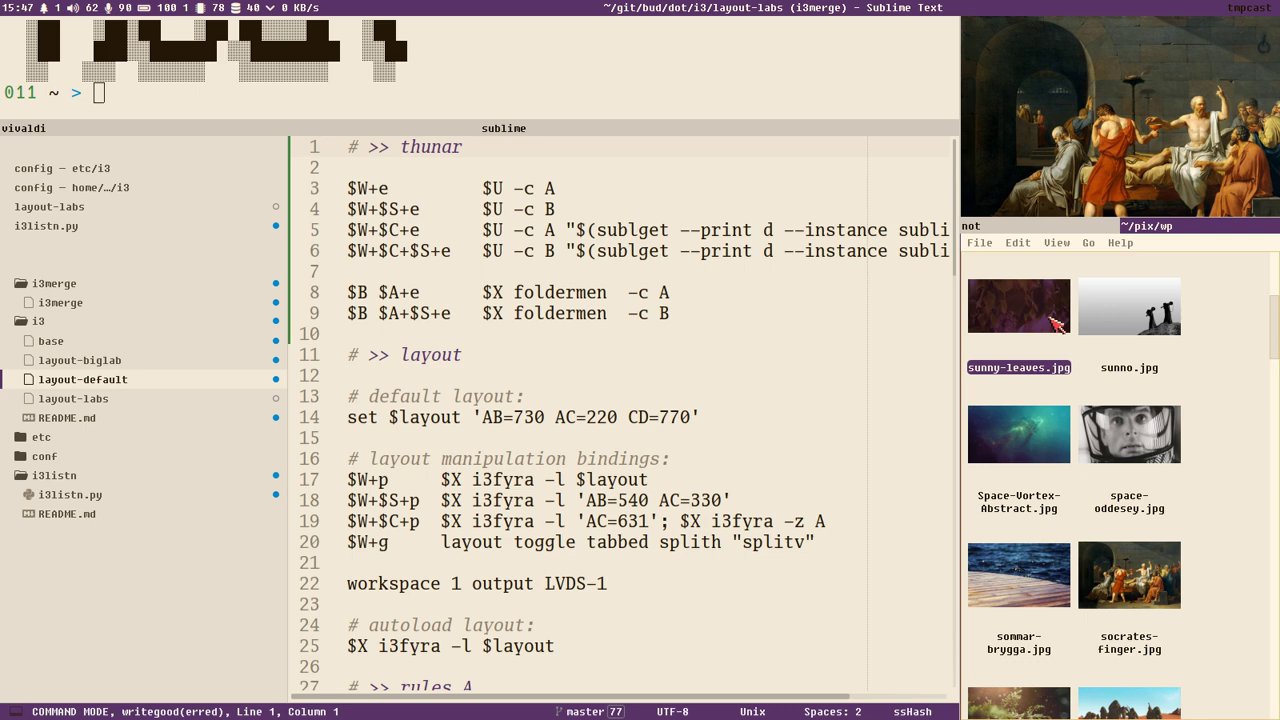
pyautogui.press('BackSpace')
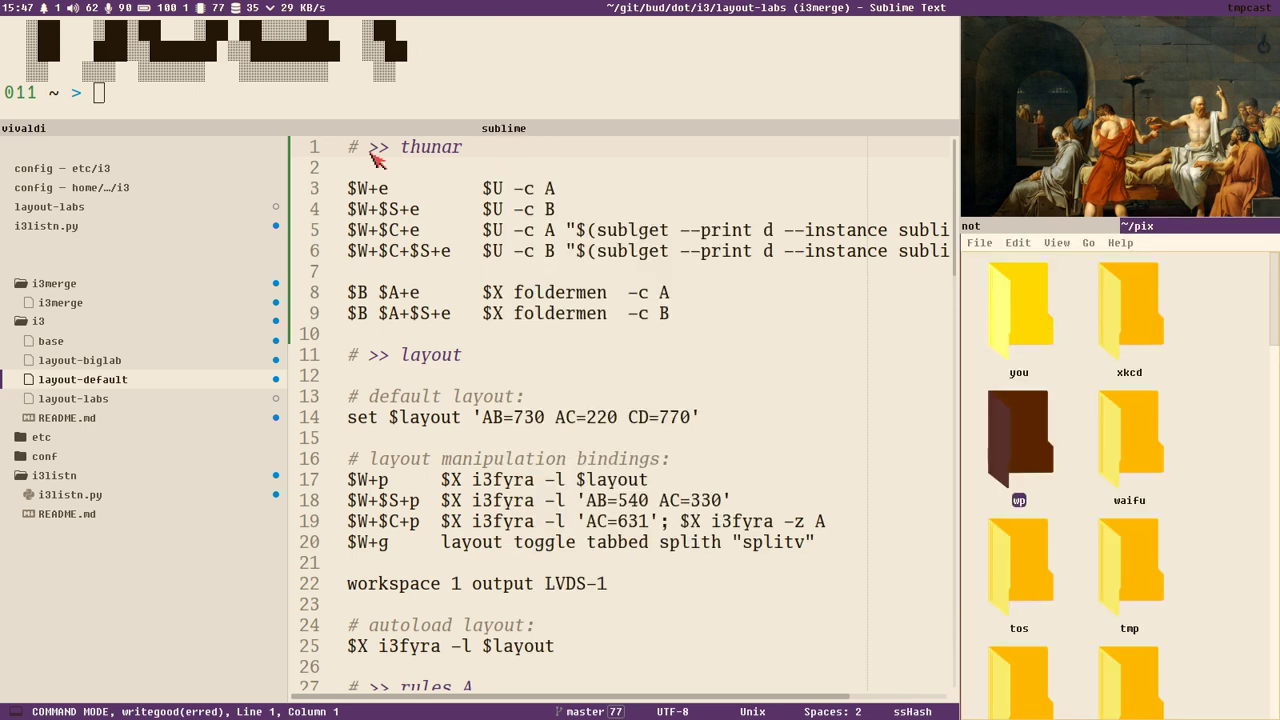
pyautogui.doubleClick(1018, 430)
pyautogui.press('BackSpace')
pyautogui.press('BackSpace')
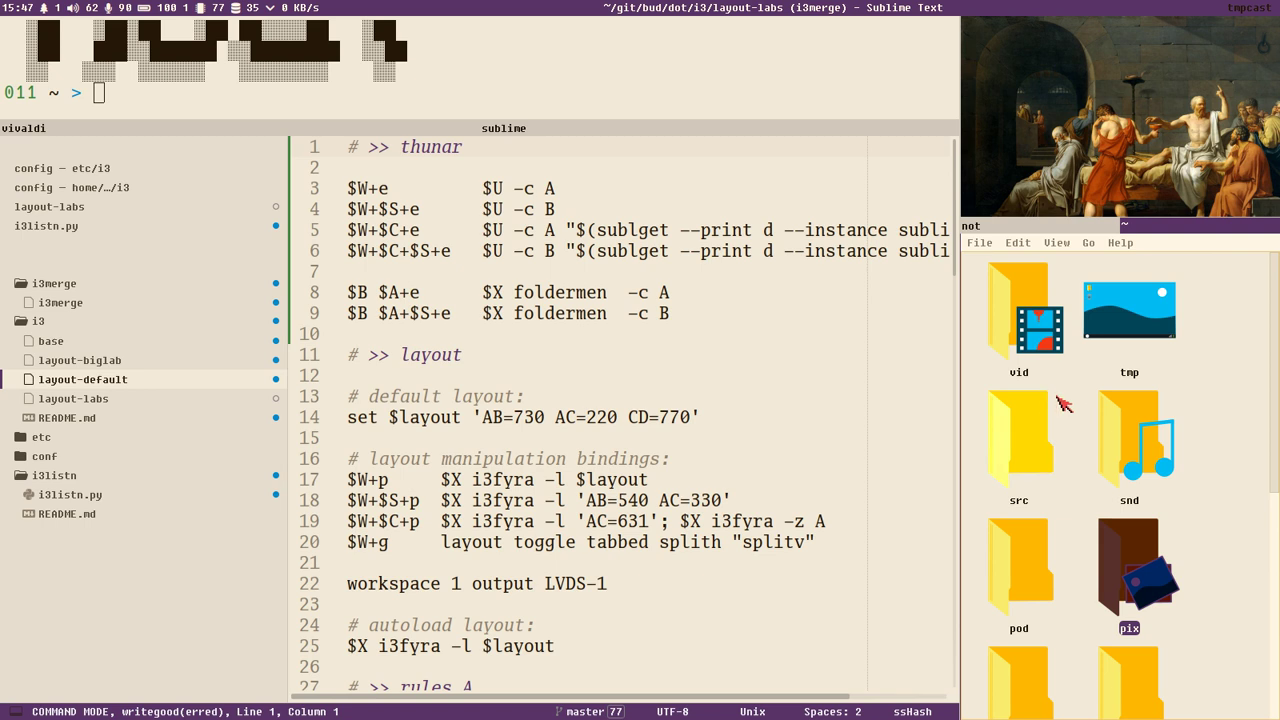
pyautogui.doubleClick(1118, 562)
pyautogui.doubleClick(1030, 474)
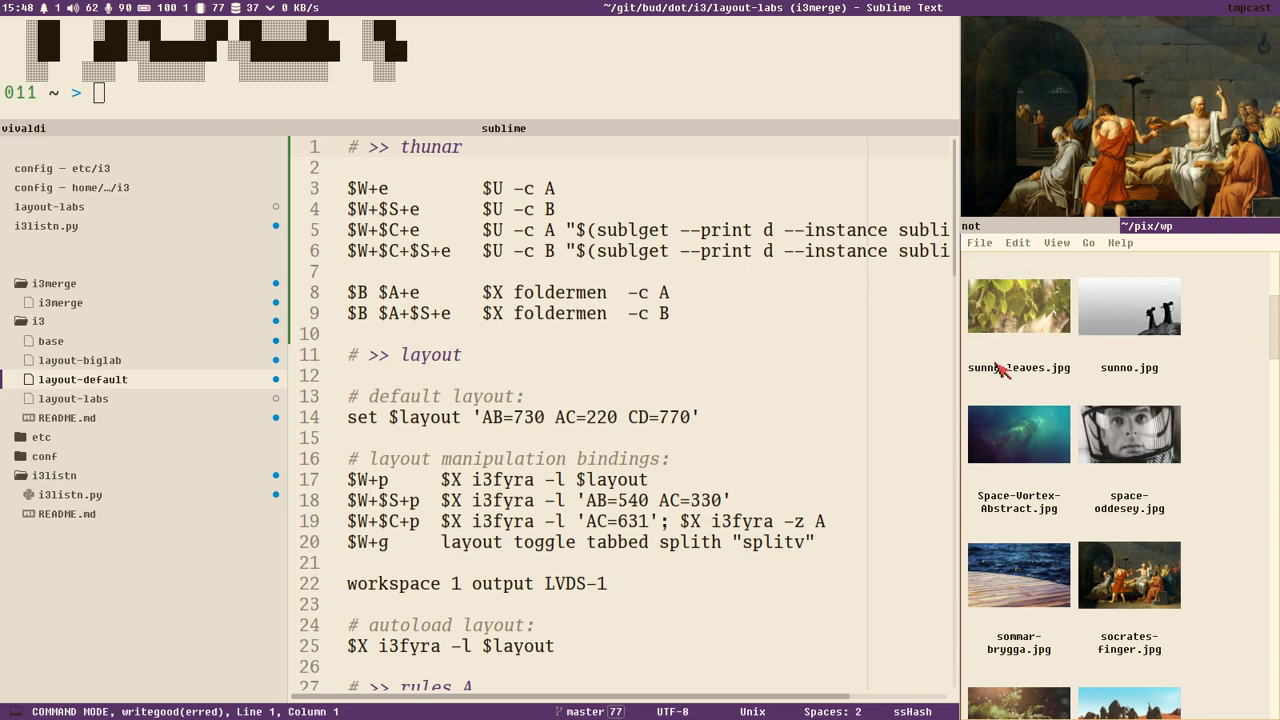
pyautogui.click(628, 376)
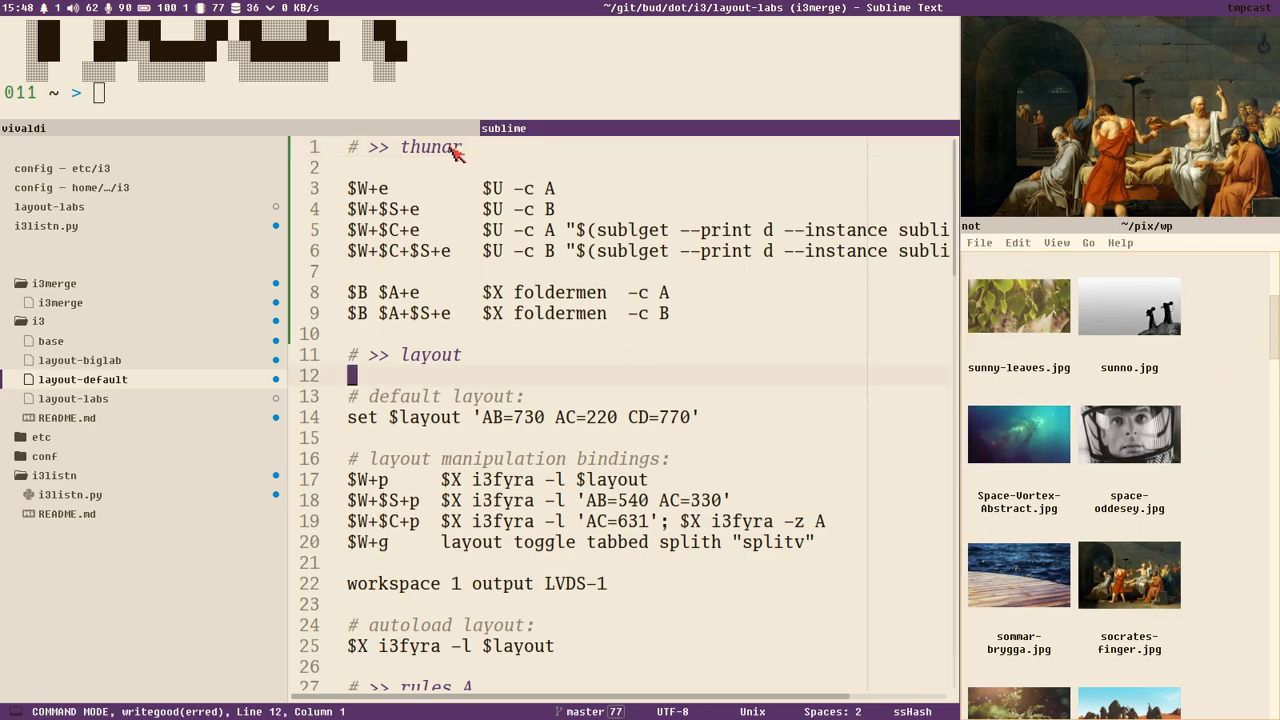
pyautogui.click(322, 128)
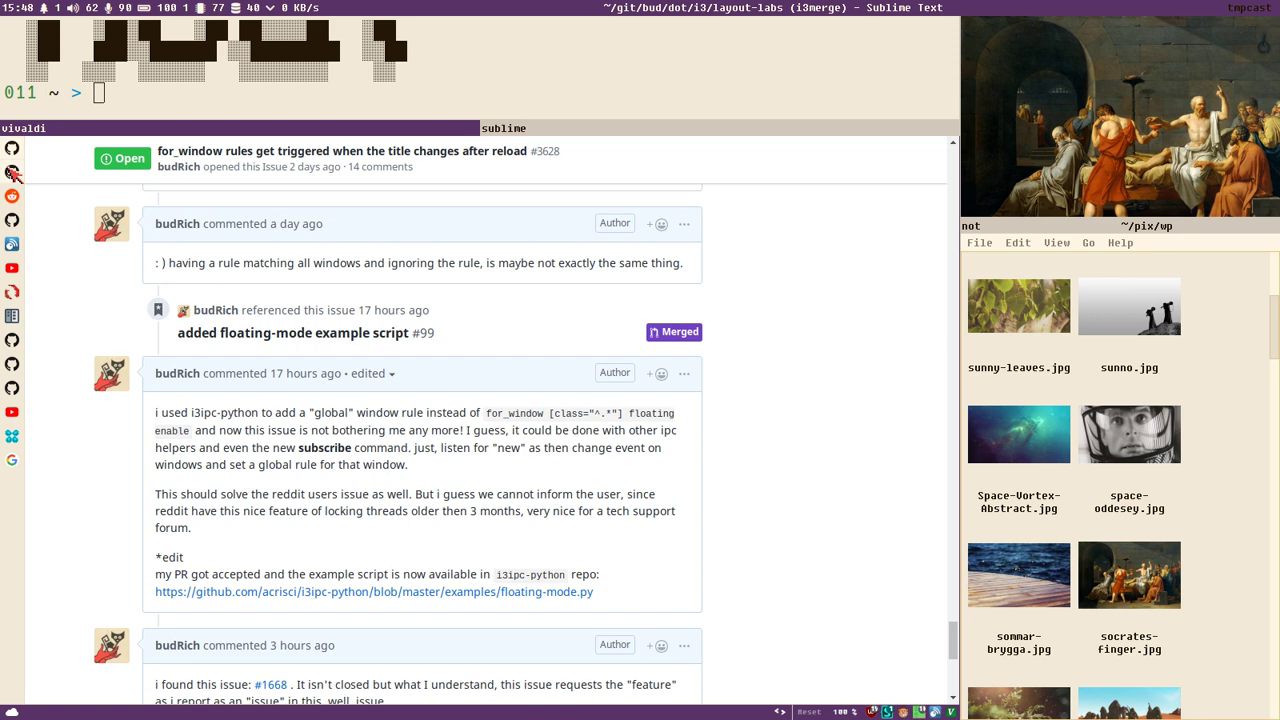
# Move Vivaldi right, view the floating-mode example script and issue #3628, then return to layout-default
pyautogui.press('super+shift+Right')
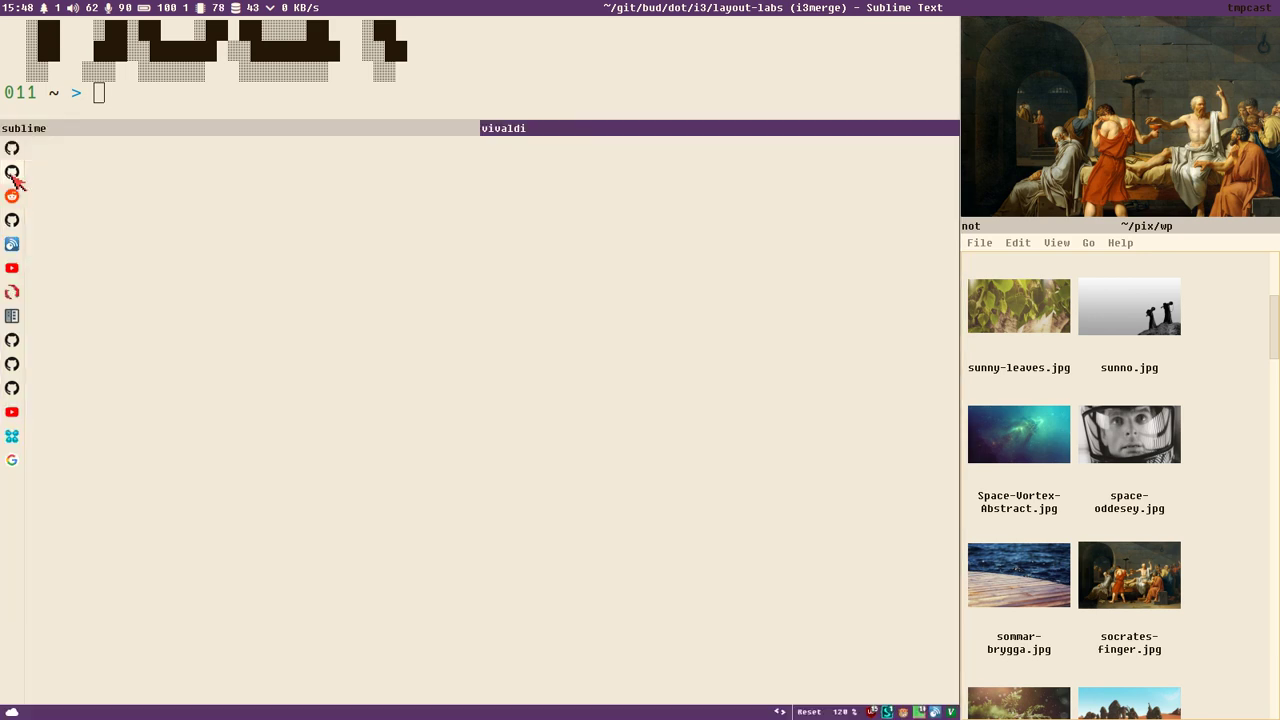
pyautogui.click(12, 148)
pyautogui.click(12, 172)
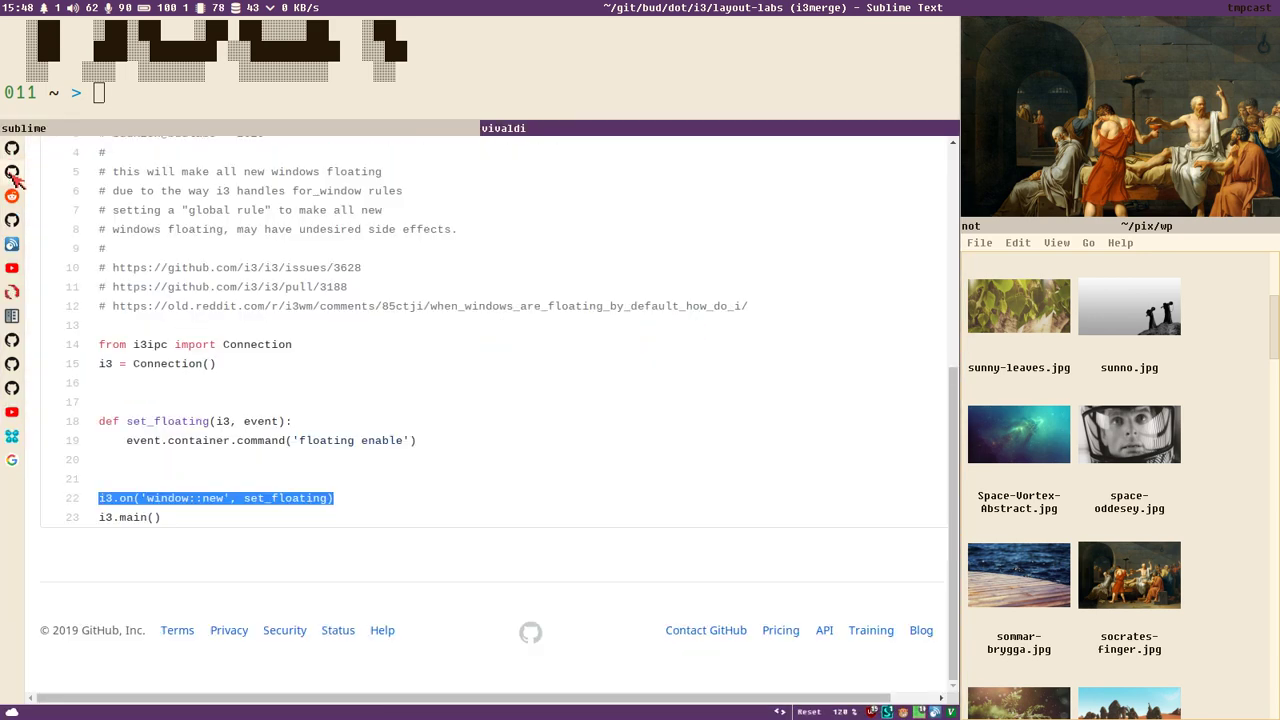
pyautogui.click(12, 148)
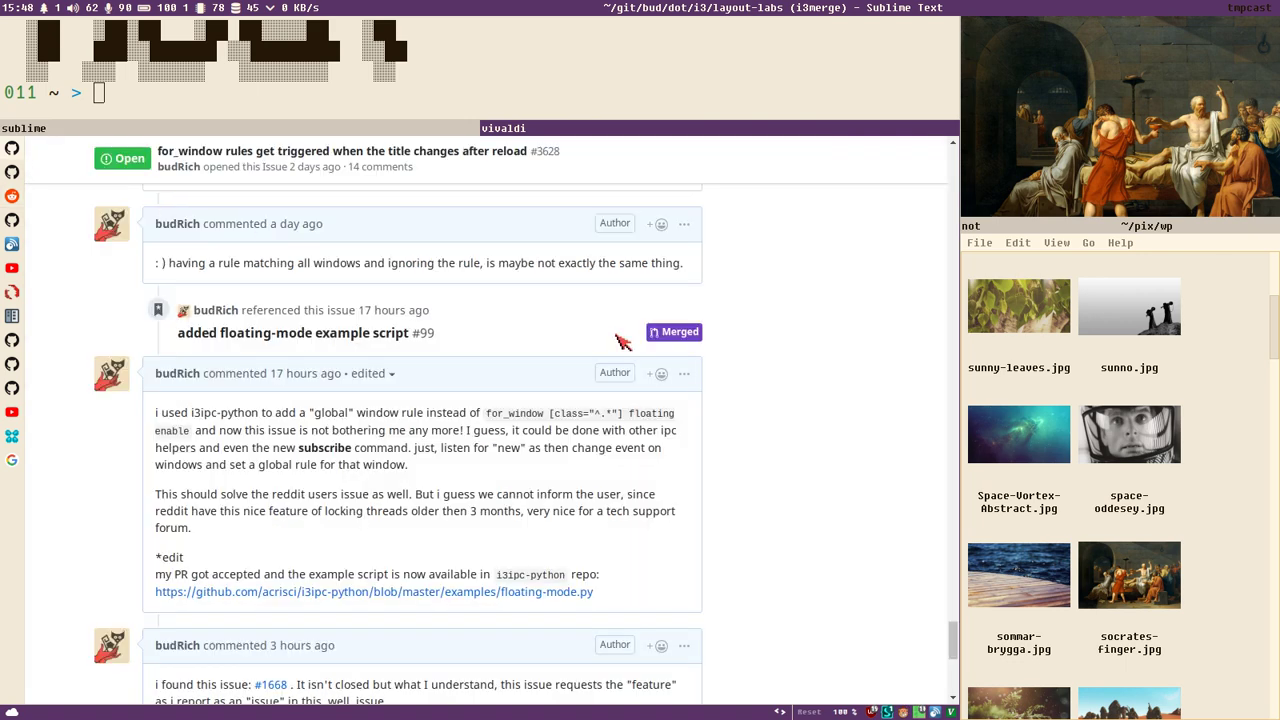
pyautogui.click(372, 132)
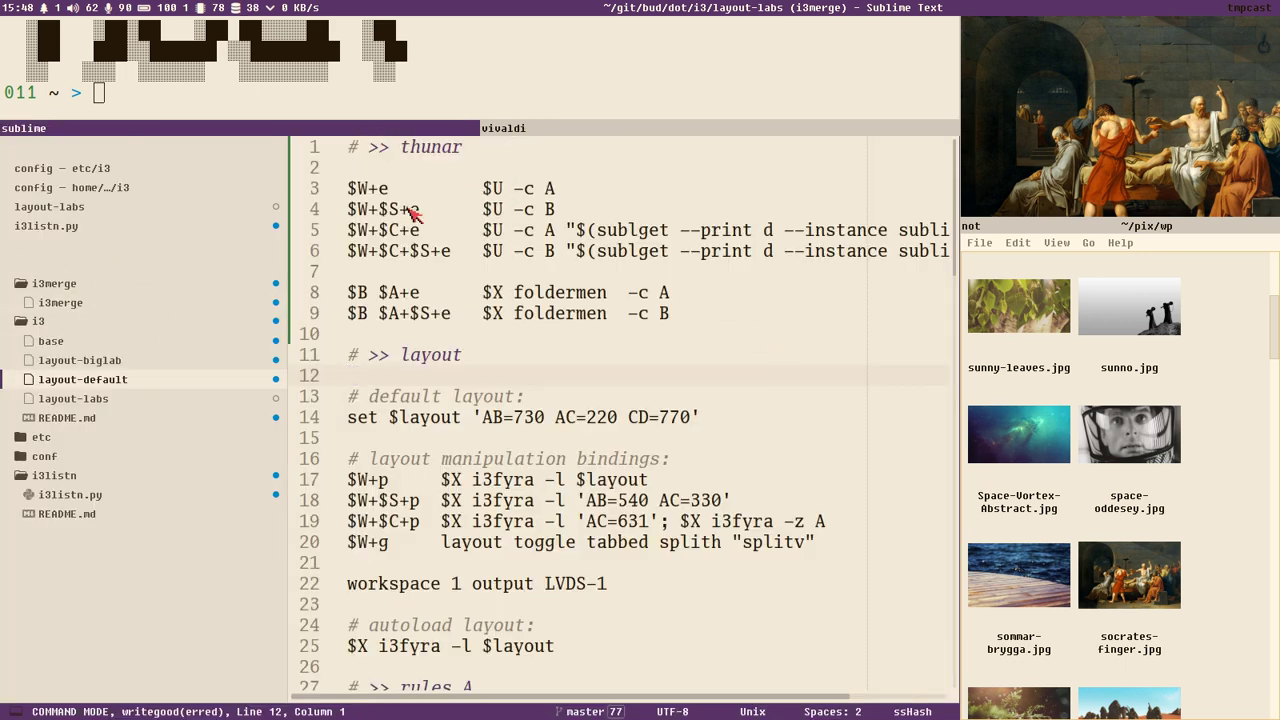
# Open the base config, then the layout-labs config, from the sidebar
pyautogui.click(81, 345)
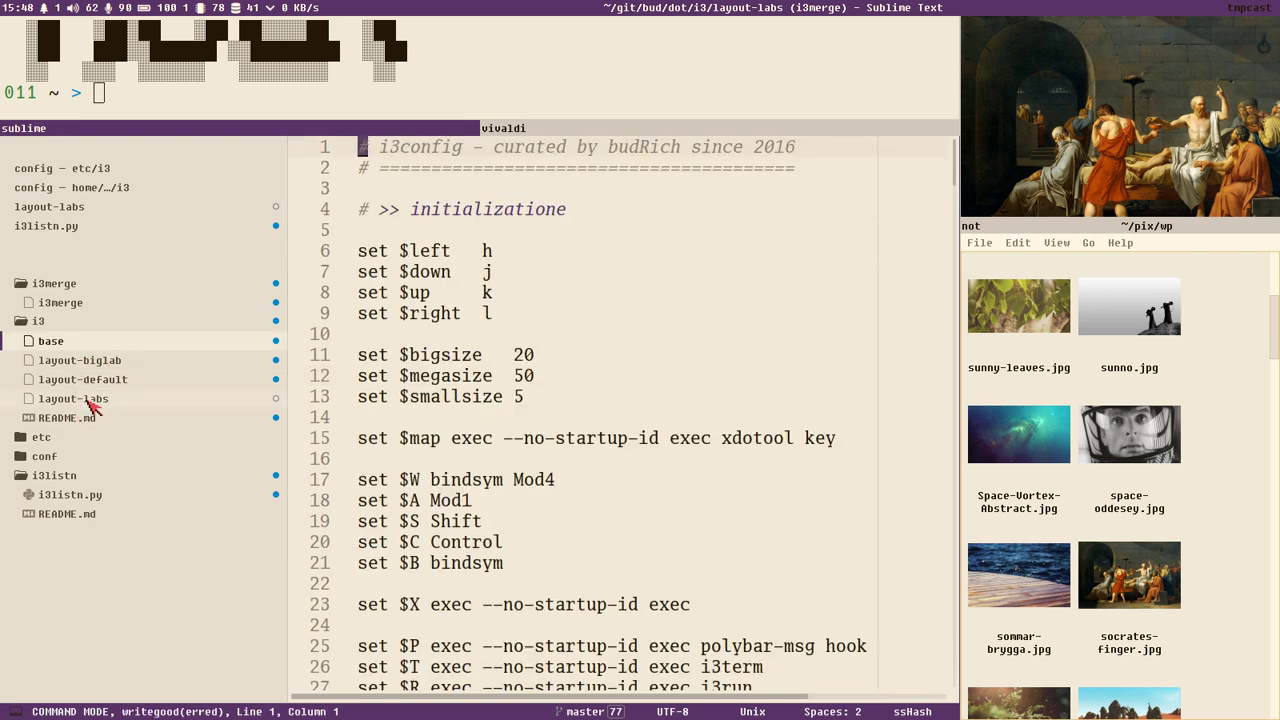
pyautogui.click(88, 400)
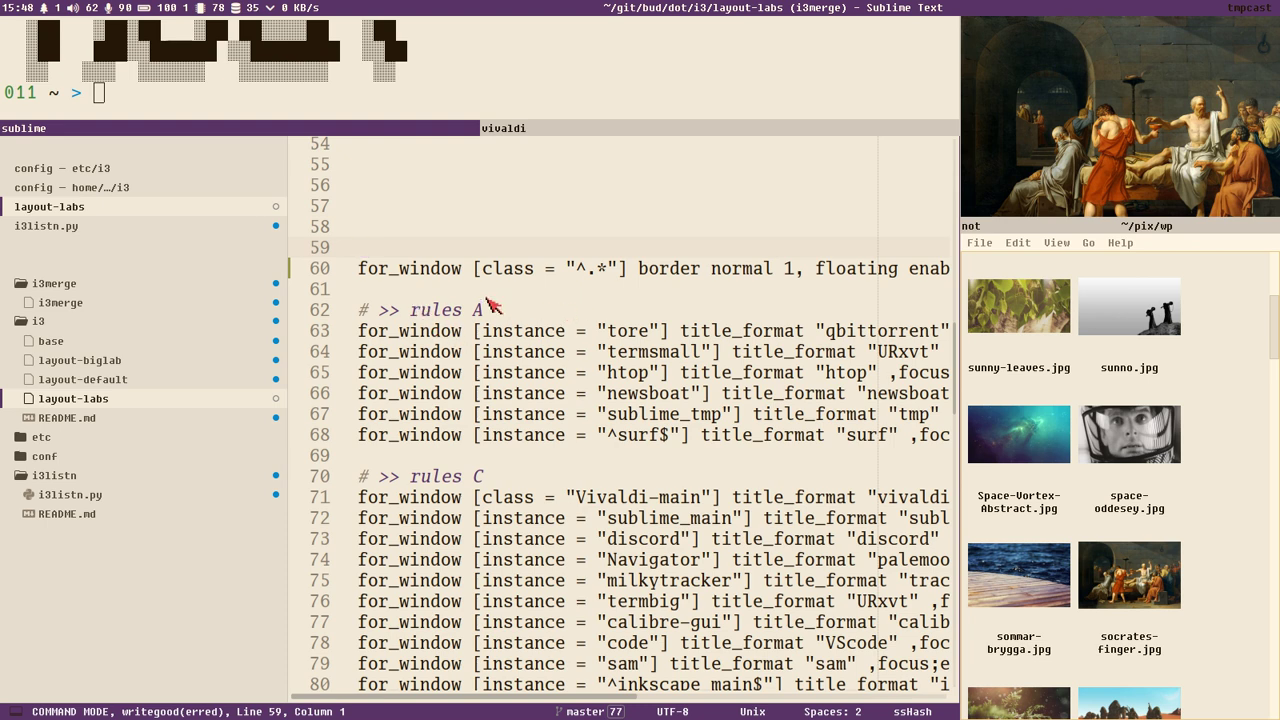
pyautogui.moveTo(475, 268); pyautogui.dragTo(634, 278)
pyautogui.moveTo(790, 271); pyautogui.dragTo(338, 272)
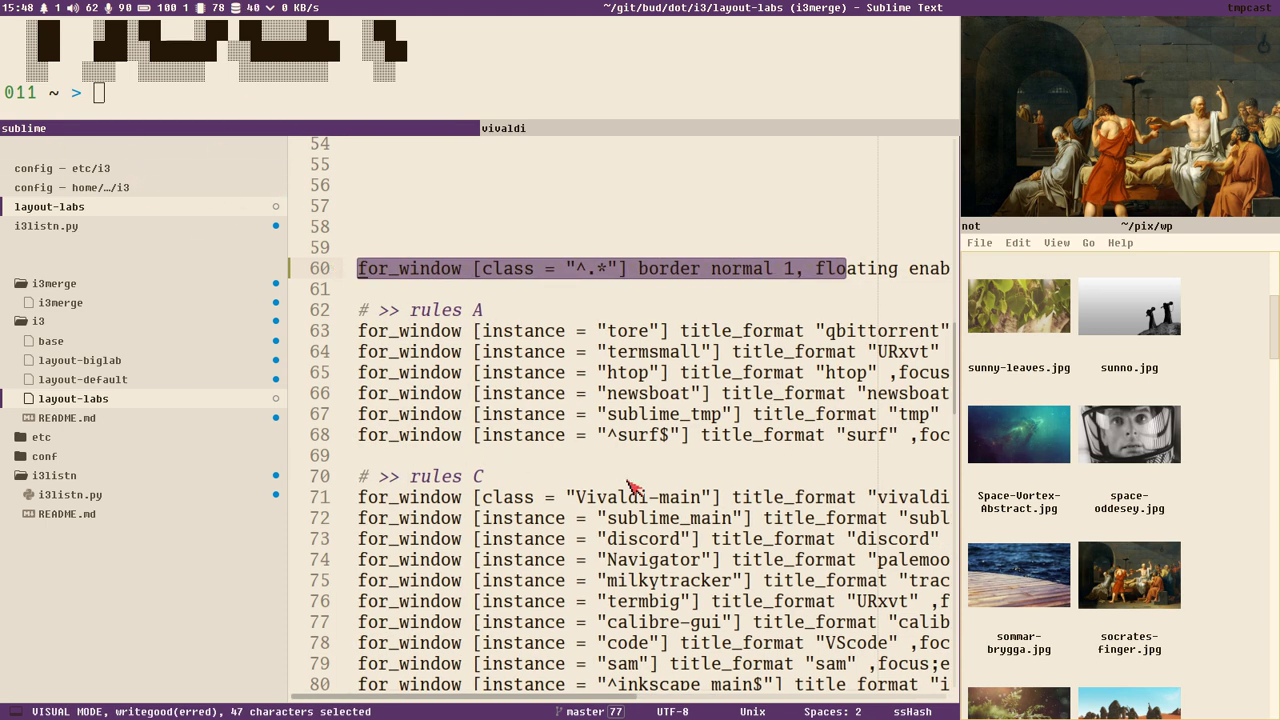
pyautogui.moveTo(586, 520); pyautogui.dragTo(983, 532)
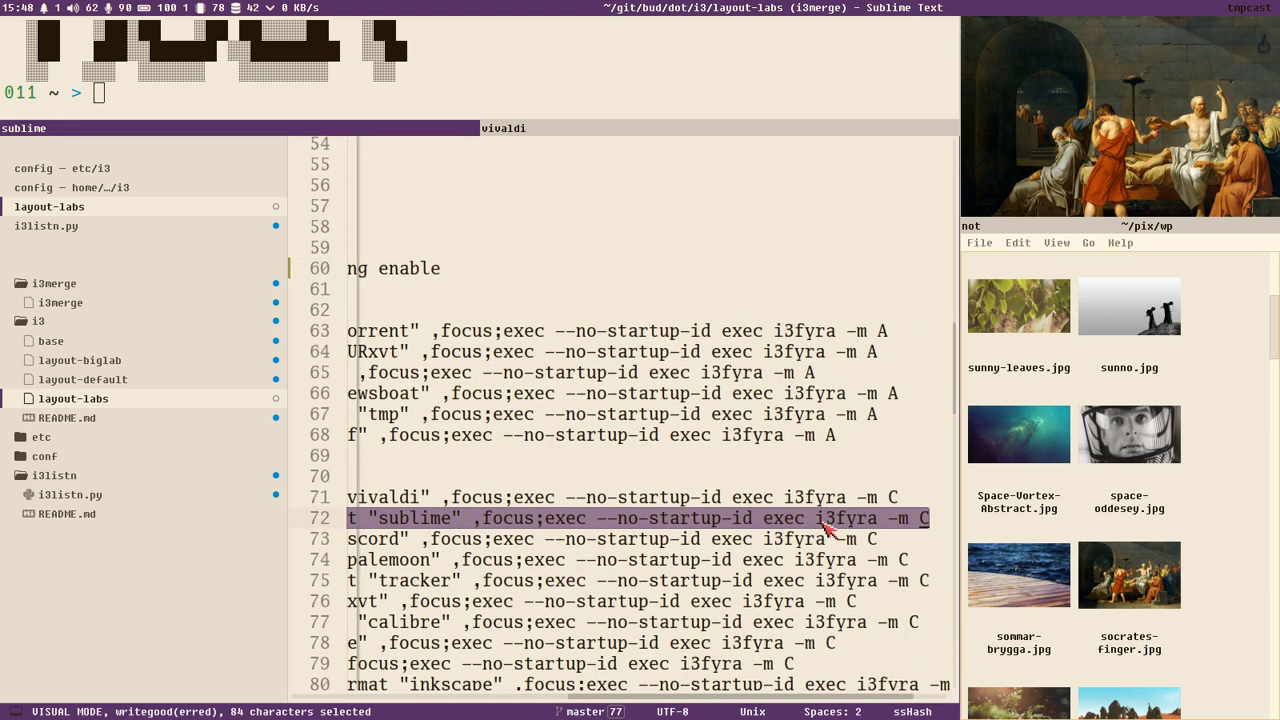
pyautogui.moveTo(815, 520); pyautogui.dragTo(932, 522)
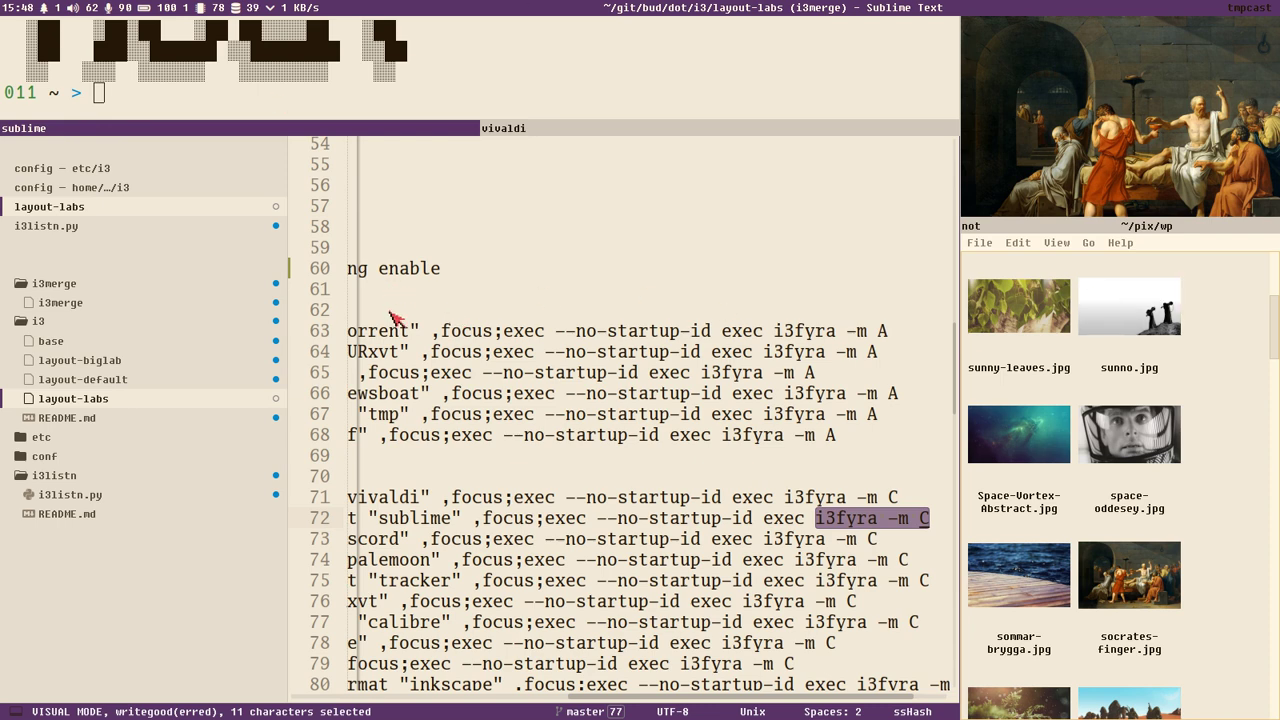
pyautogui.moveTo(450, 268); pyautogui.dragTo(385, 270)
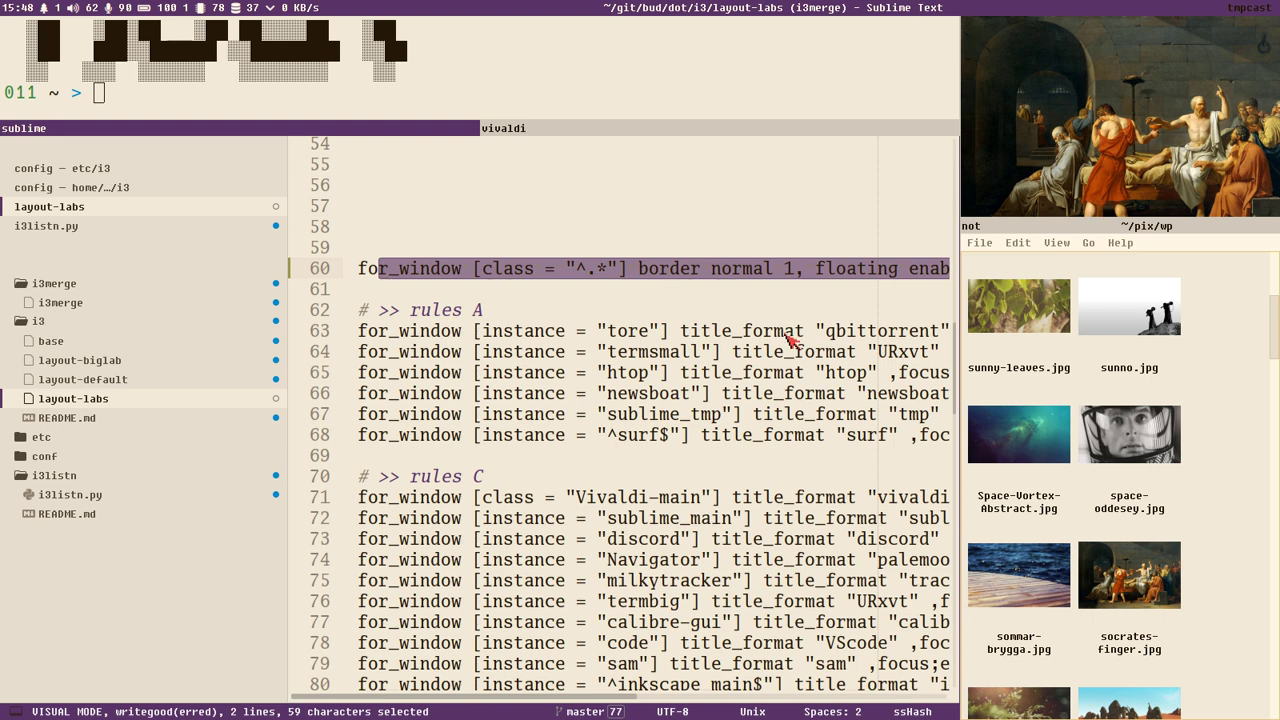
pyautogui.click(451, 272)
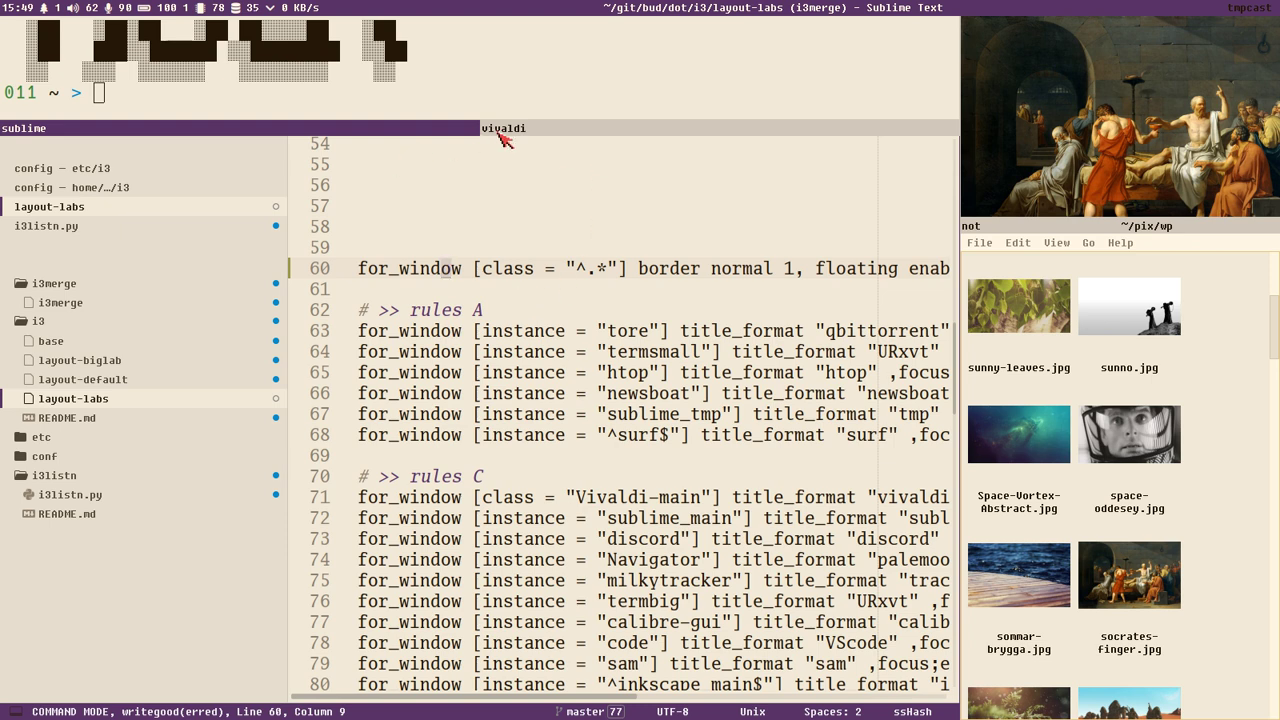